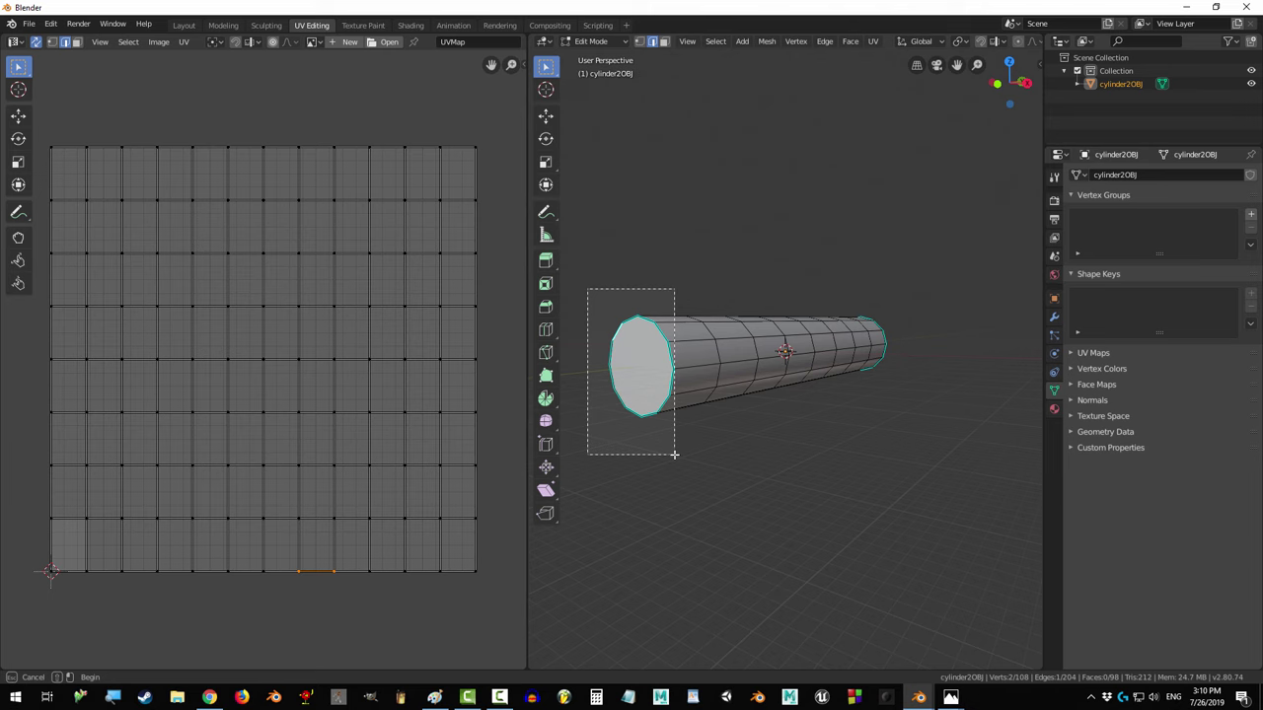
- Mark the selected edges as a seam and delete the selected half of the gun's faces
key(ctrl+e)
click(671, 397)
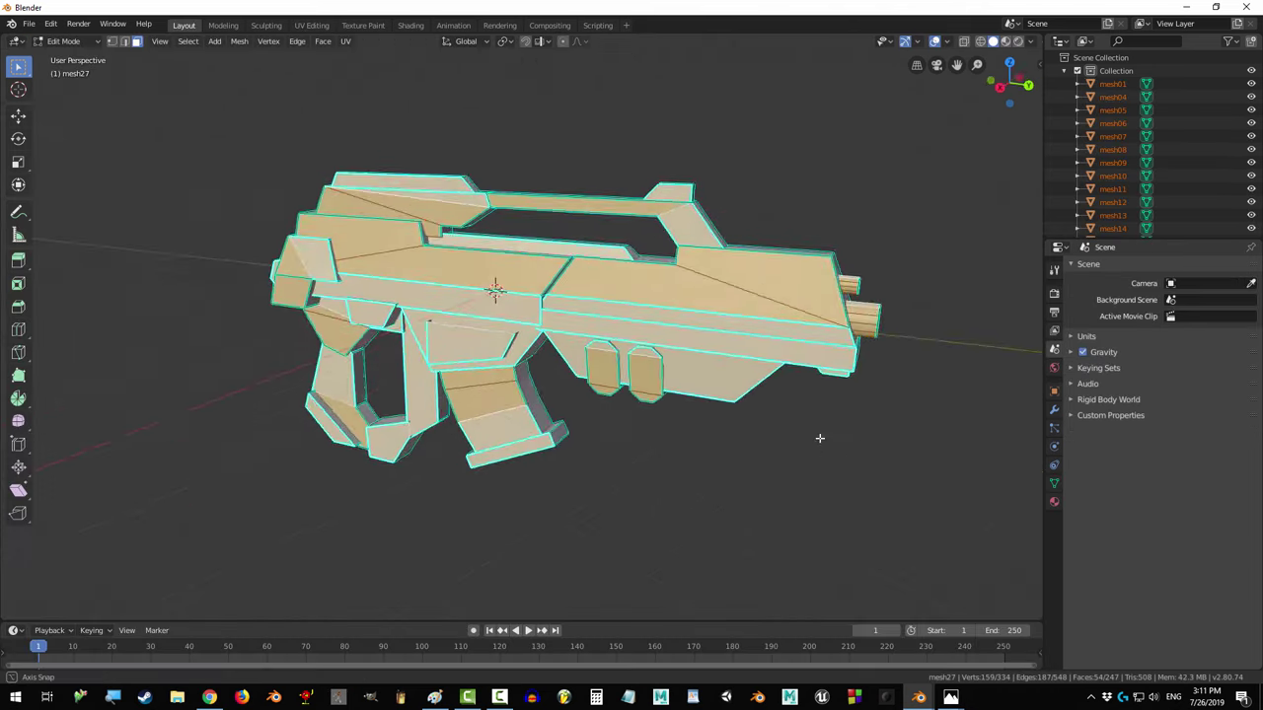
middle_drag(819, 437, 776, 450)
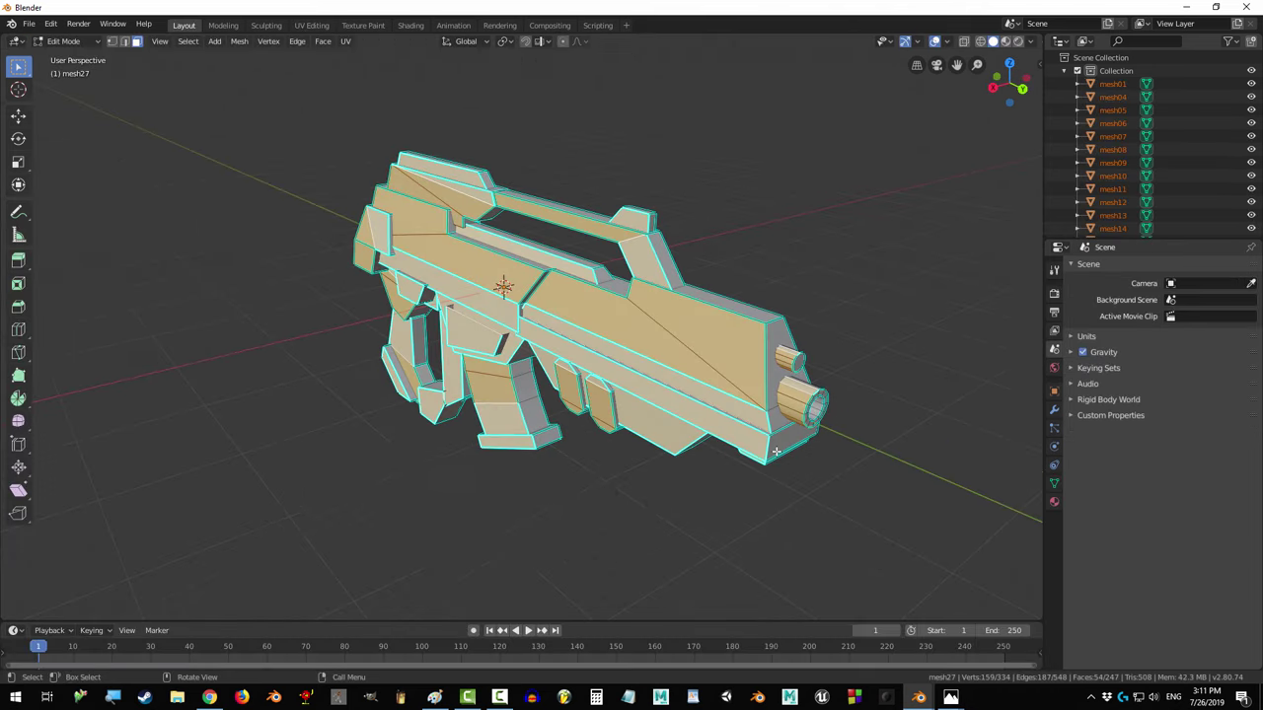
key(x)
click(775, 450)
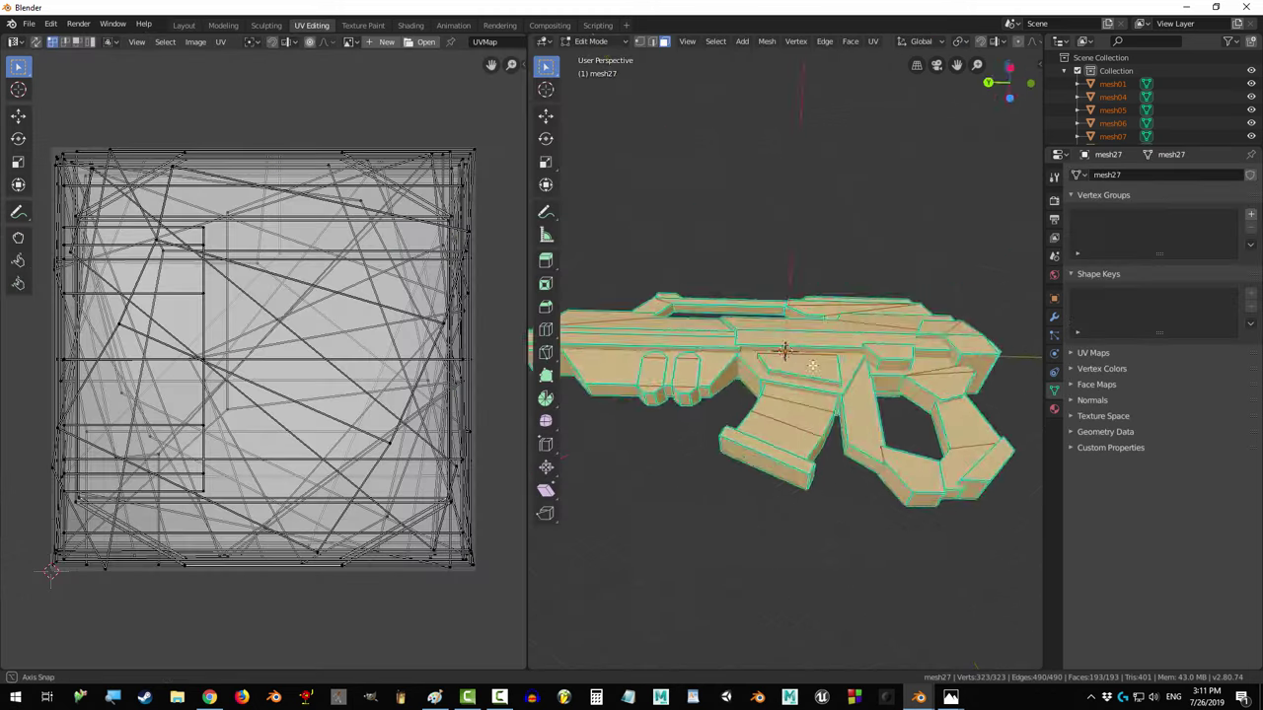
- Orbit around the half-gun and the character model to inspect them
middle_drag(789, 395, 878, 424)
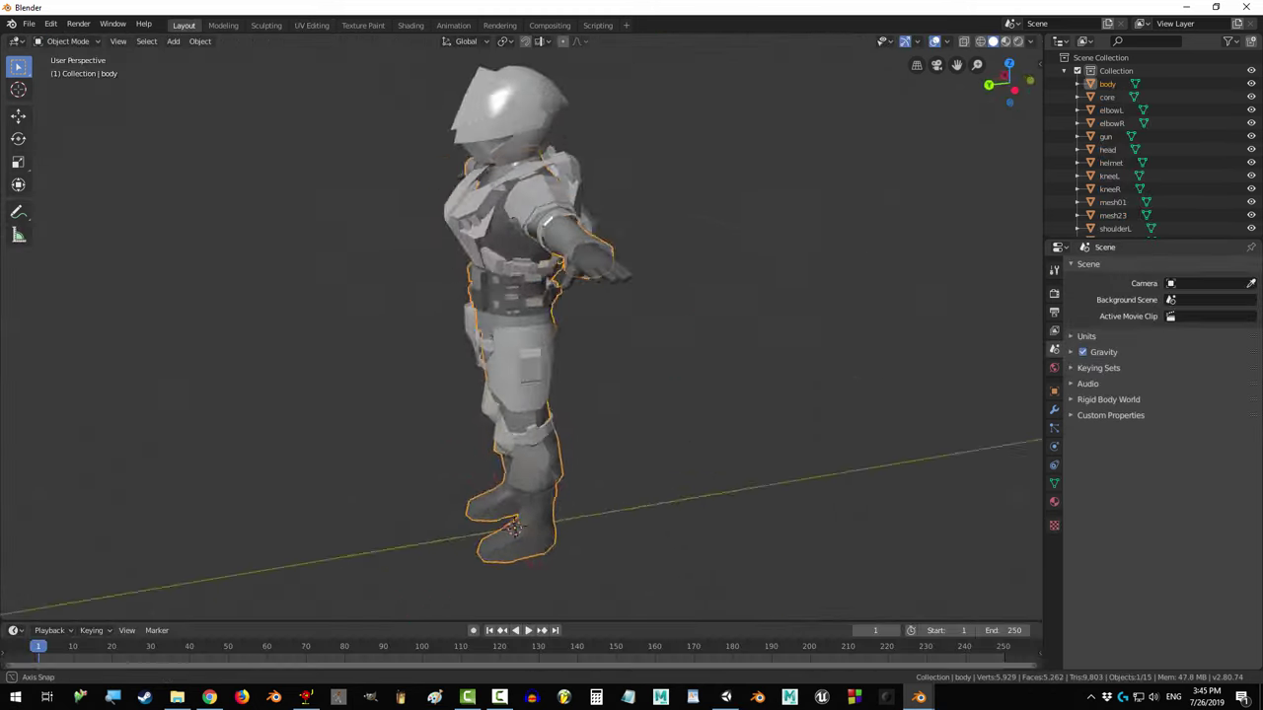
middle_drag(592, 345, 690, 355)
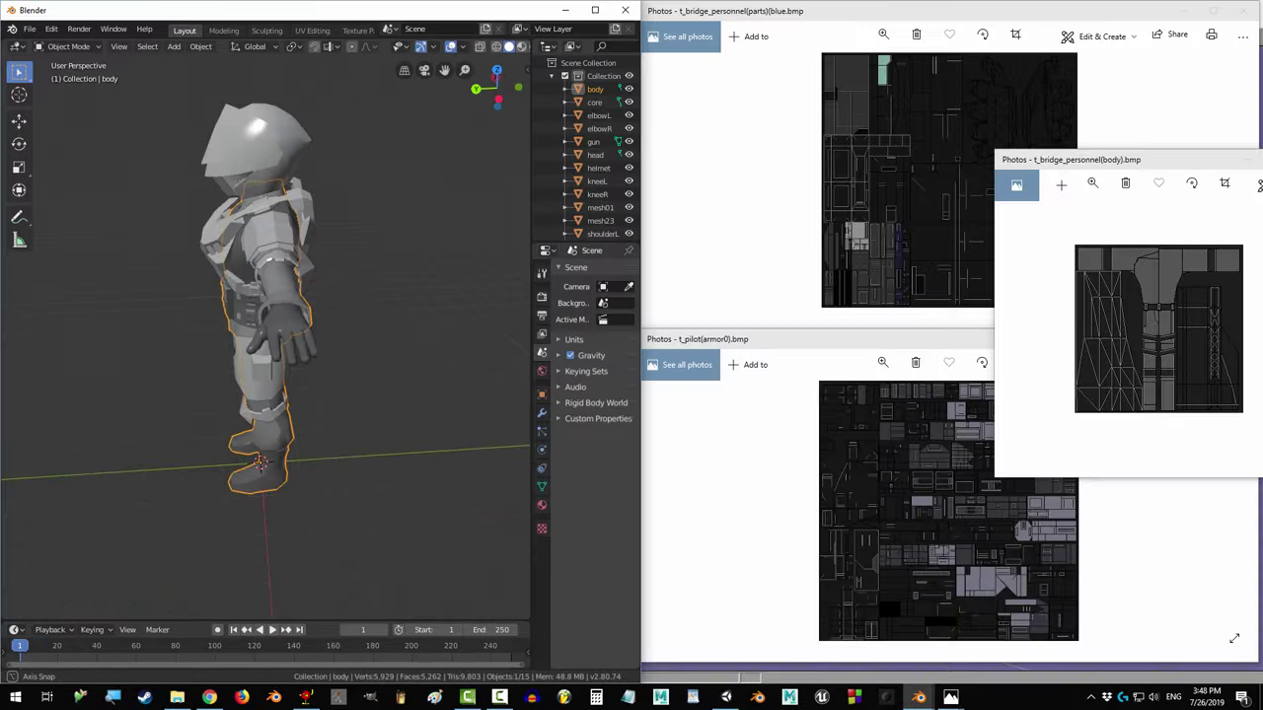
middle_drag(247, 345, 385, 341)
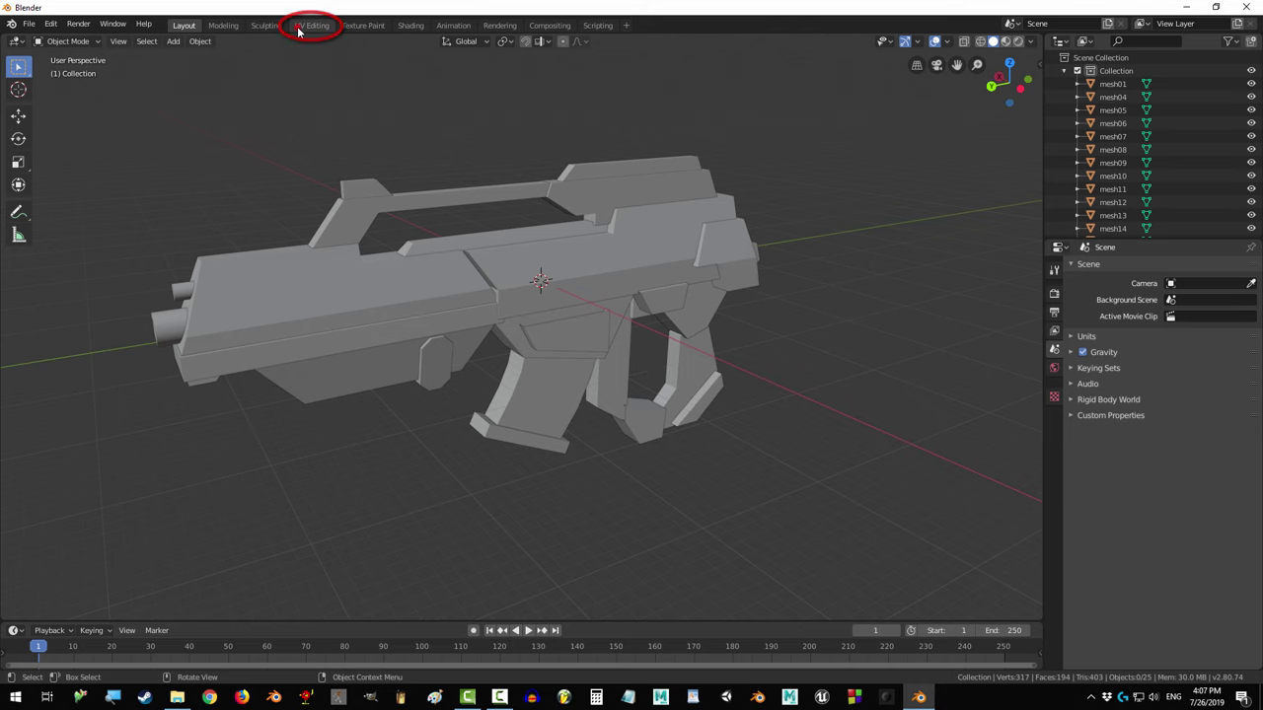
- In the UV Editing workspace, select all the gun's parts and enter Edit Mode
click(301, 26)
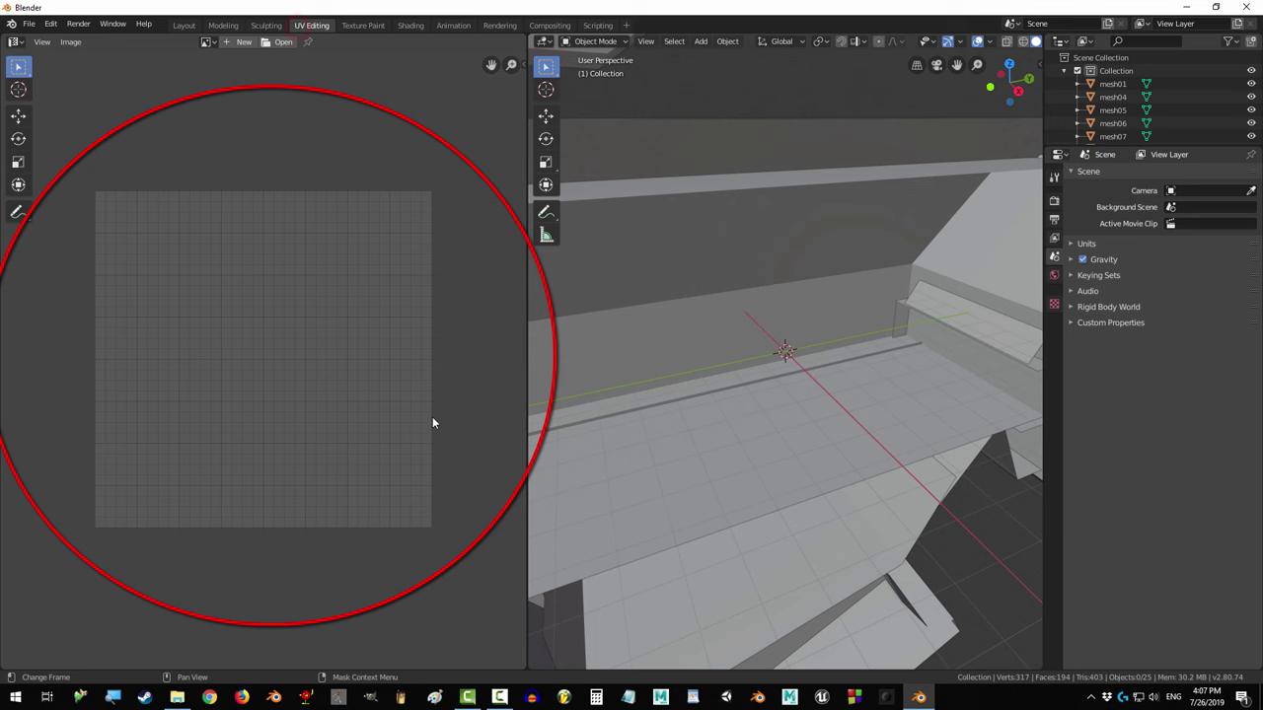
middle_drag(592, 394, 602, 47)
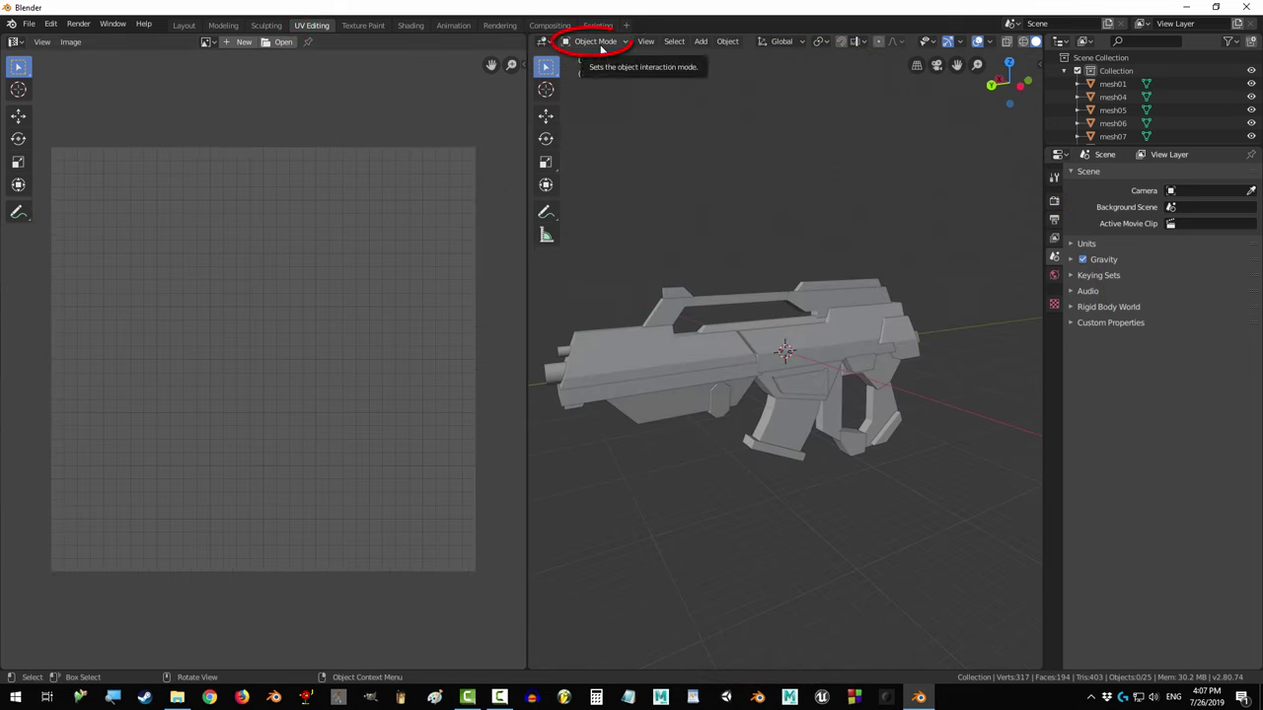
click(723, 357)
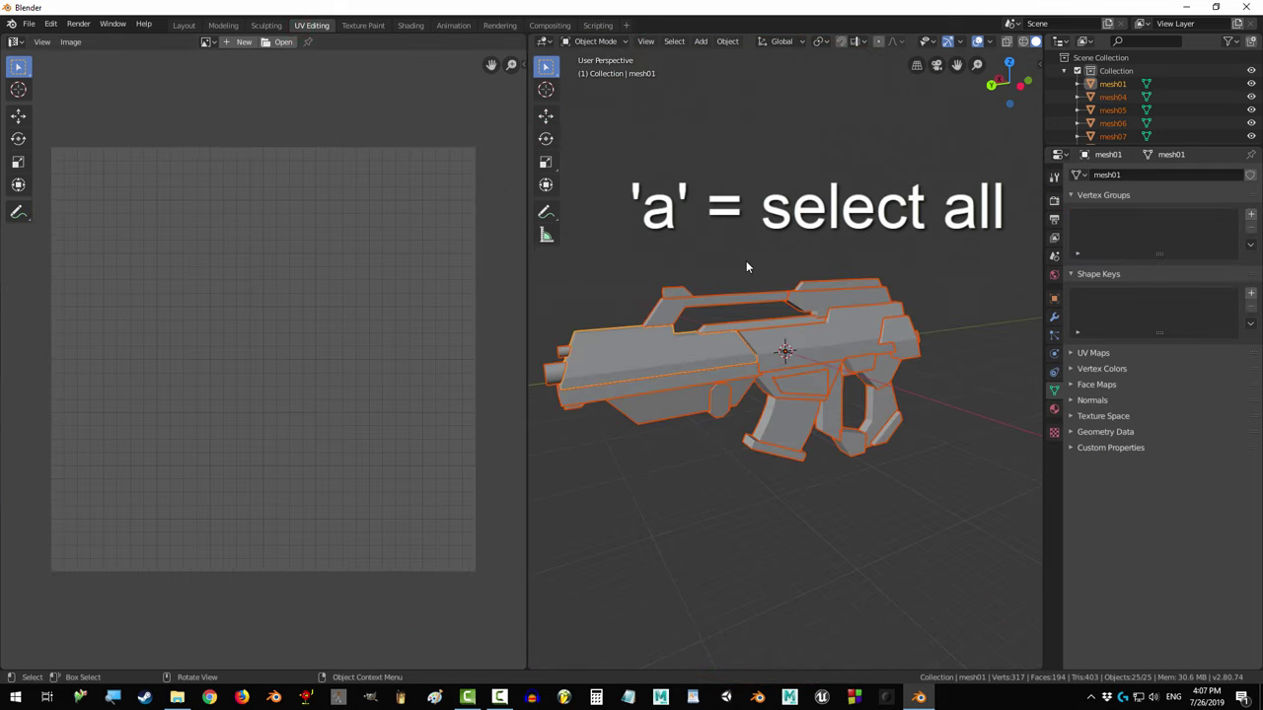
click(595, 41)
click(600, 76)
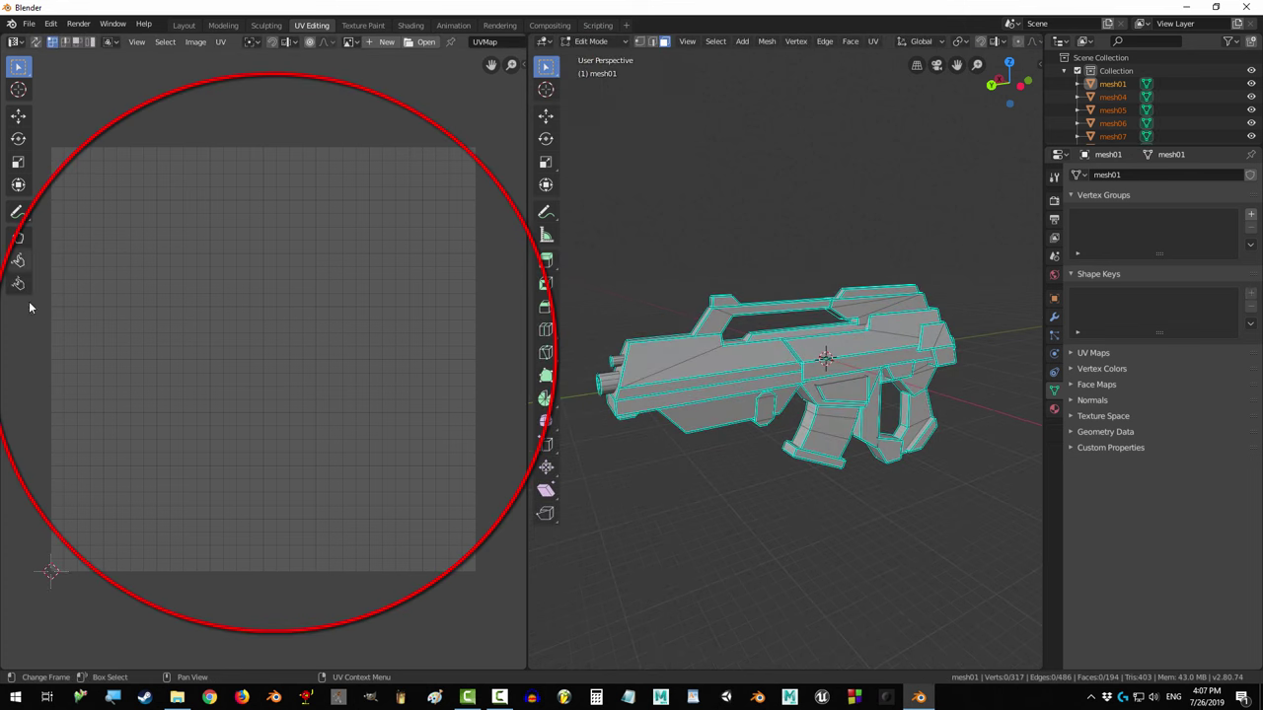
- Enable UV Sync Selection and Live Unwrap, then settle on a straight side view
click(33, 41)
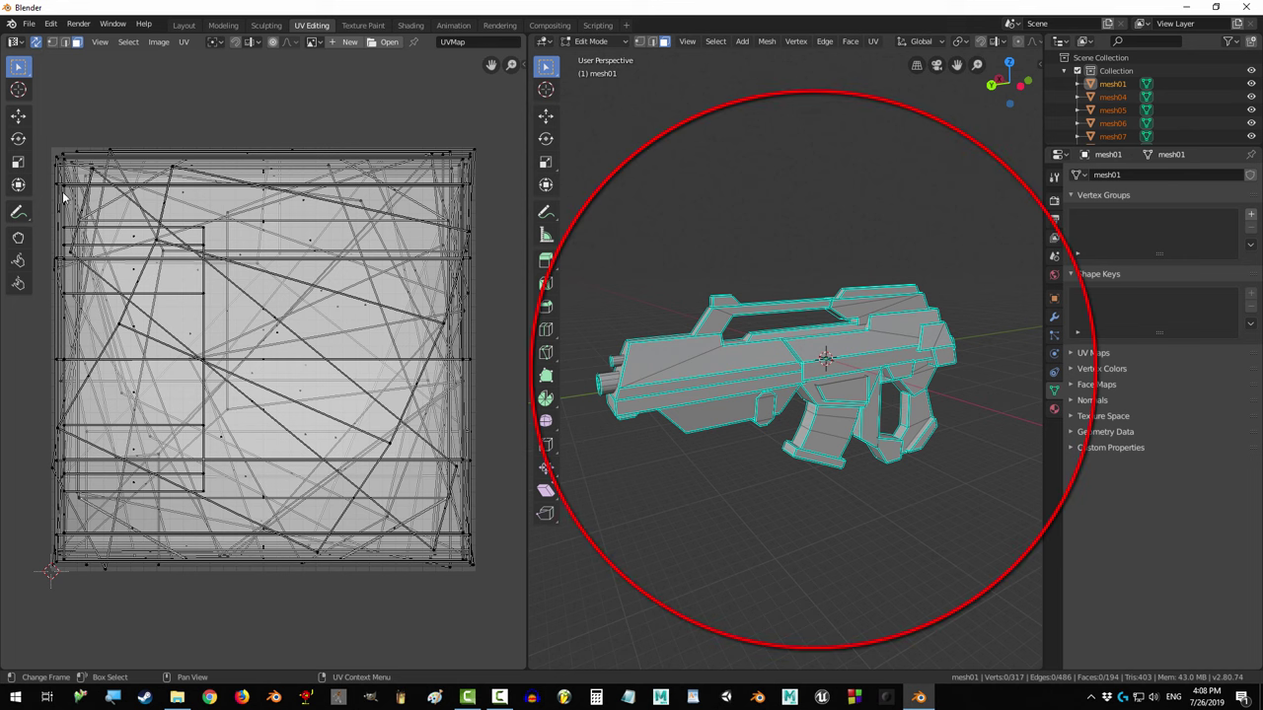
key(u)
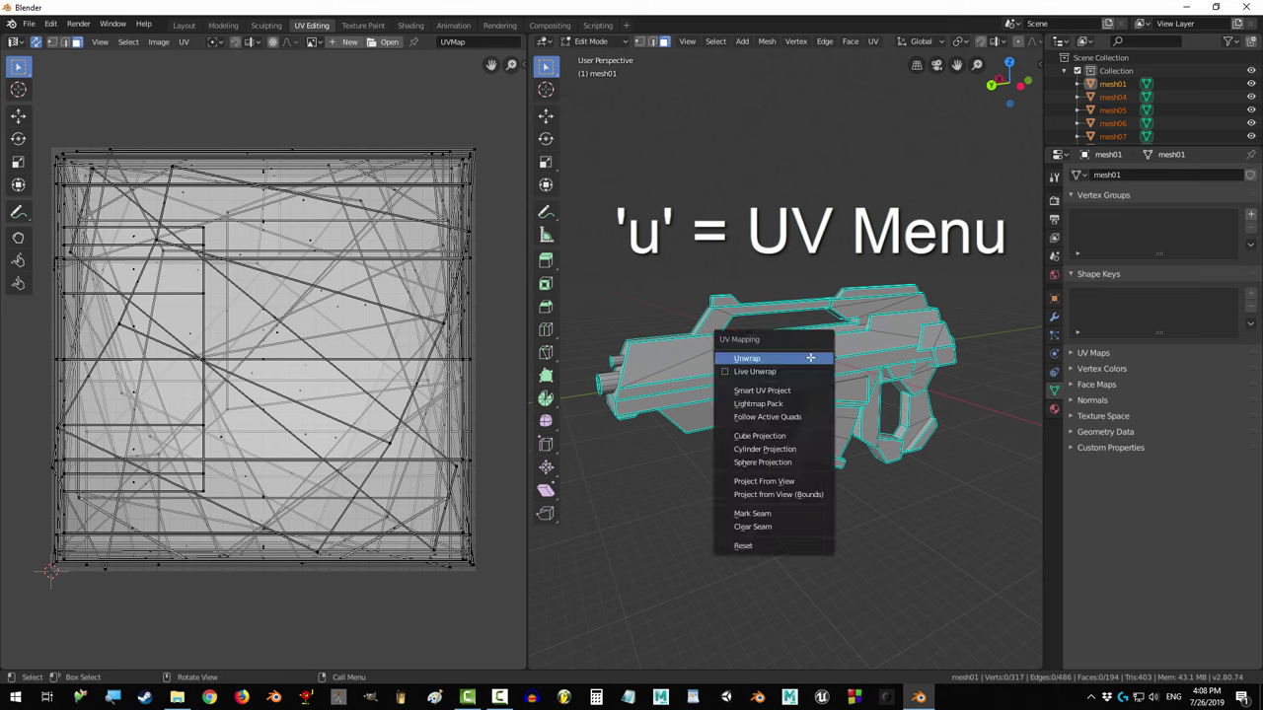
click(755, 373)
middle_drag(733, 496, 822, 441)
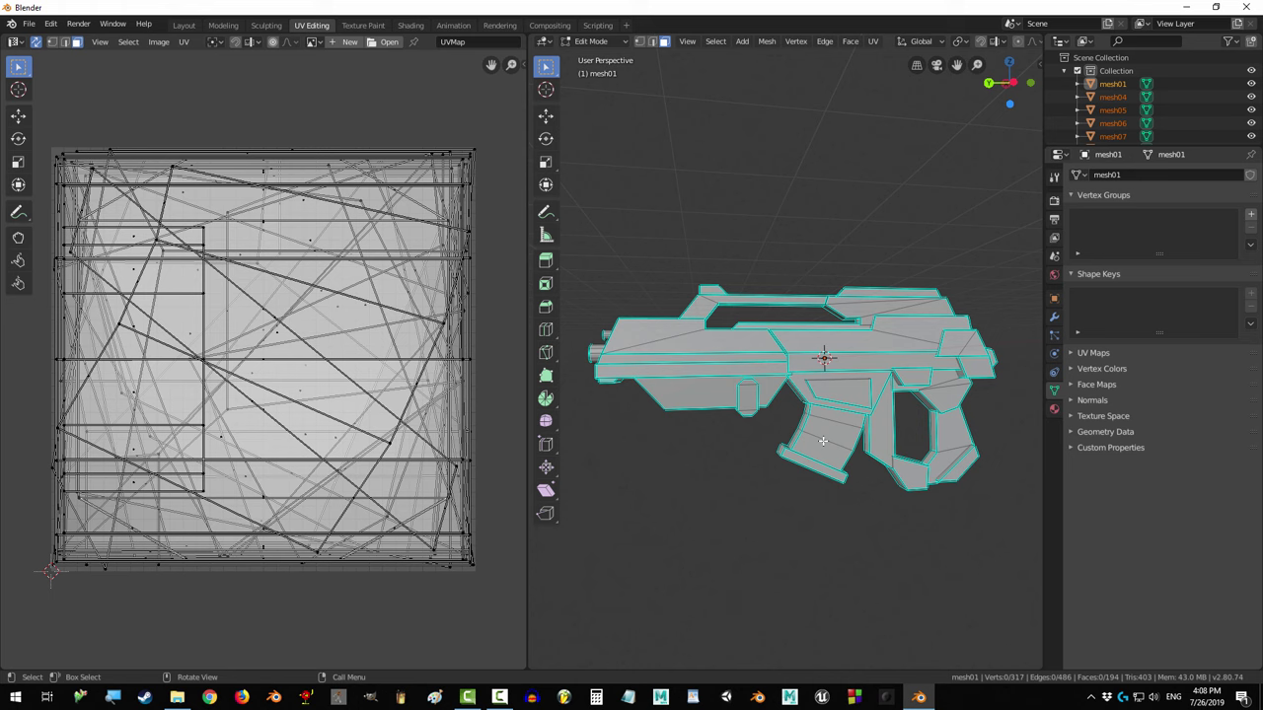
middle_drag(907, 128, 836, 370)
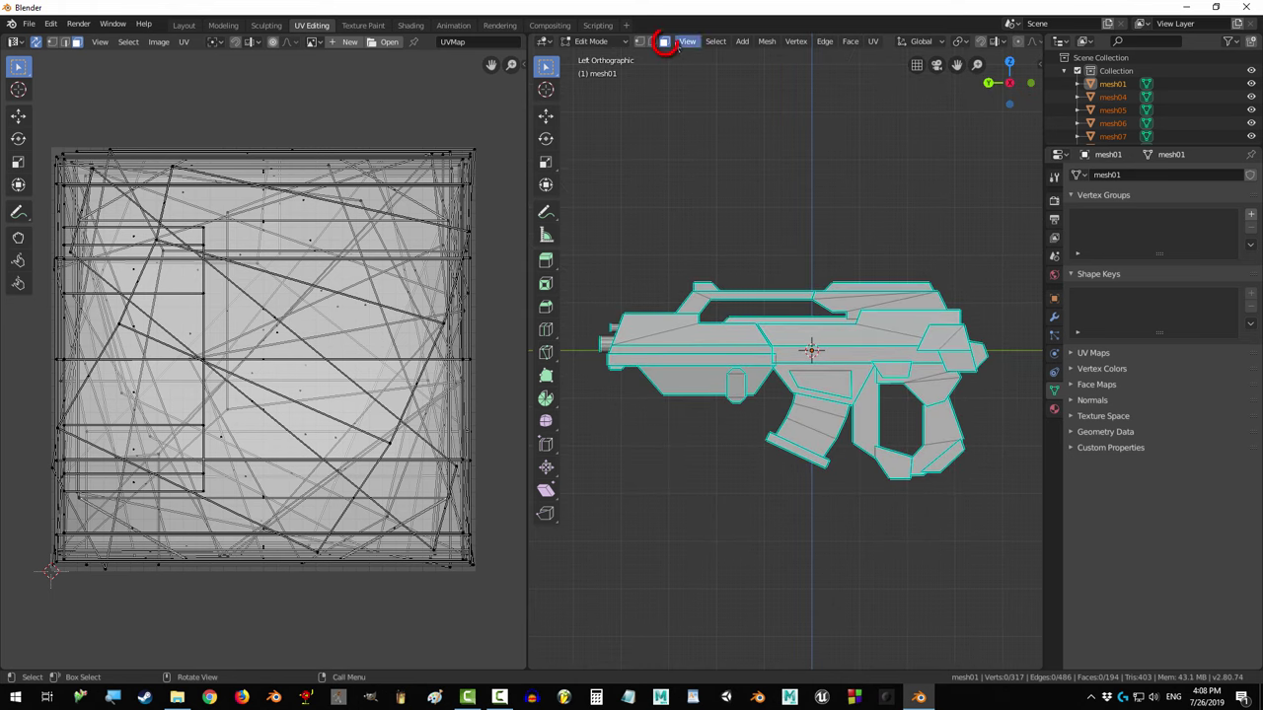
- Select the whole gun mesh and use Project From View from the side view
key(a)
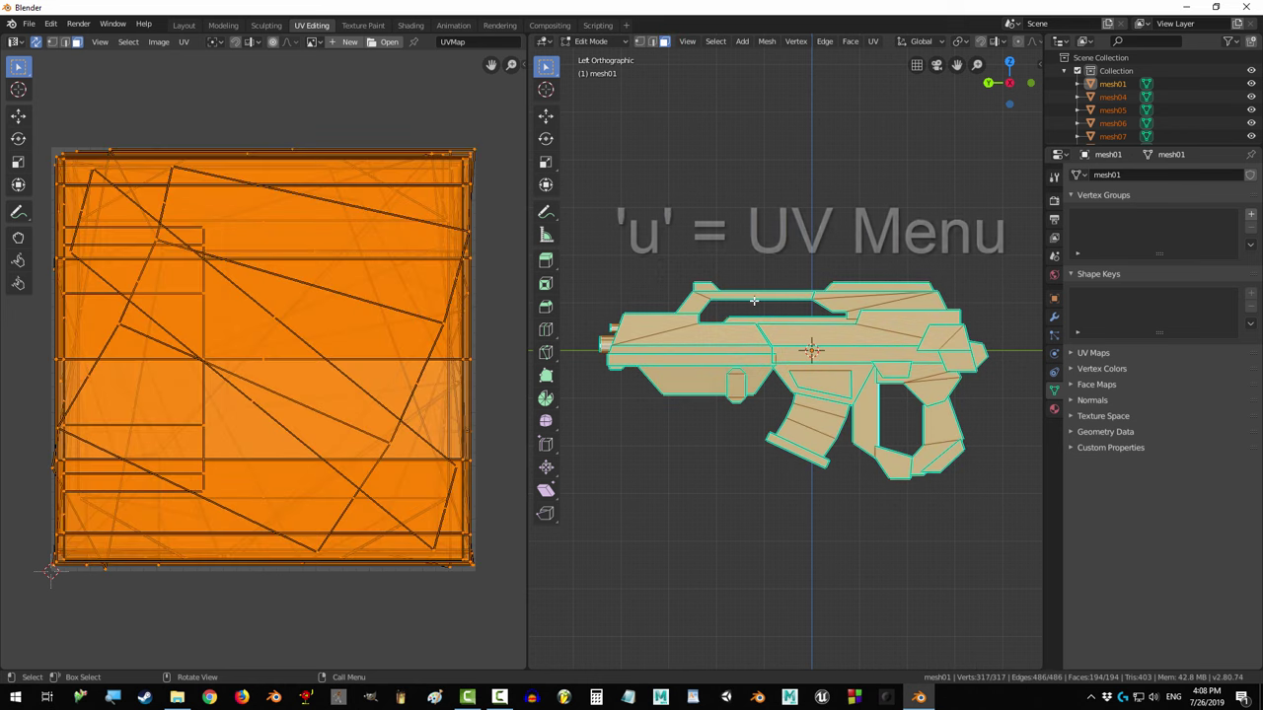
key(u)
click(744, 411)
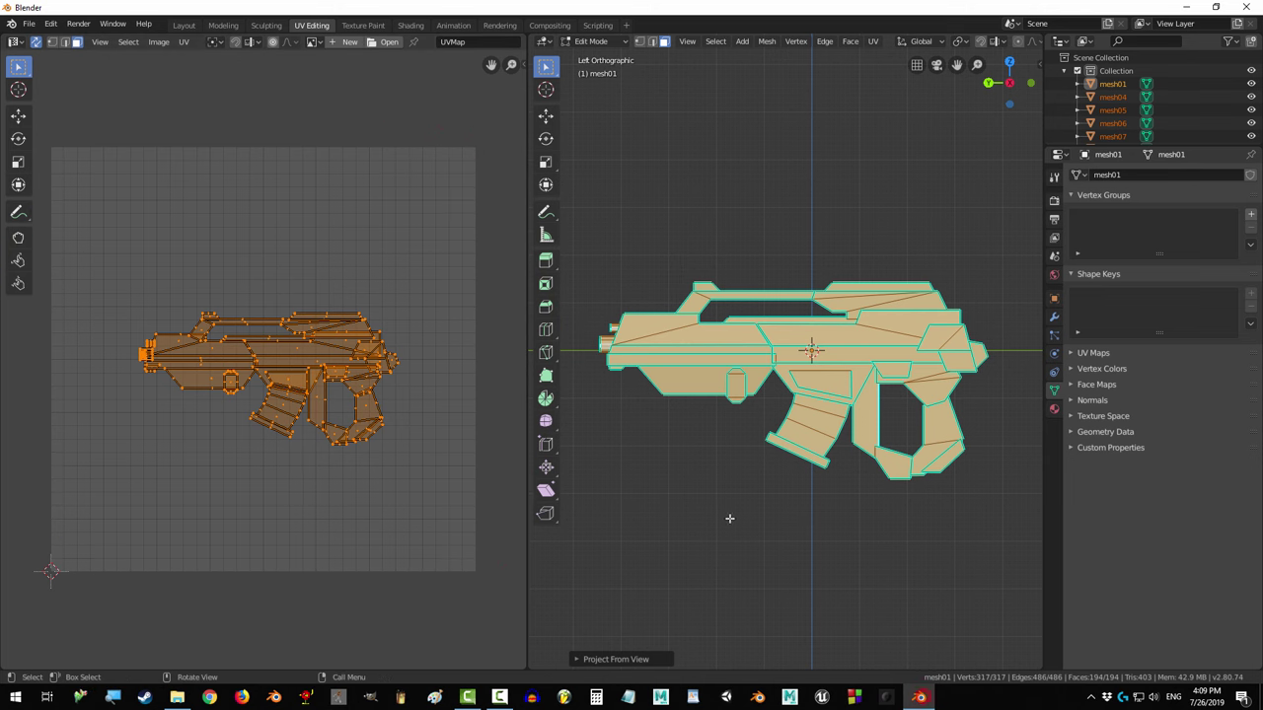
- Box-select all the gun's UVs and scale the island down in the UV square
scroll(356, 422, up, 1)
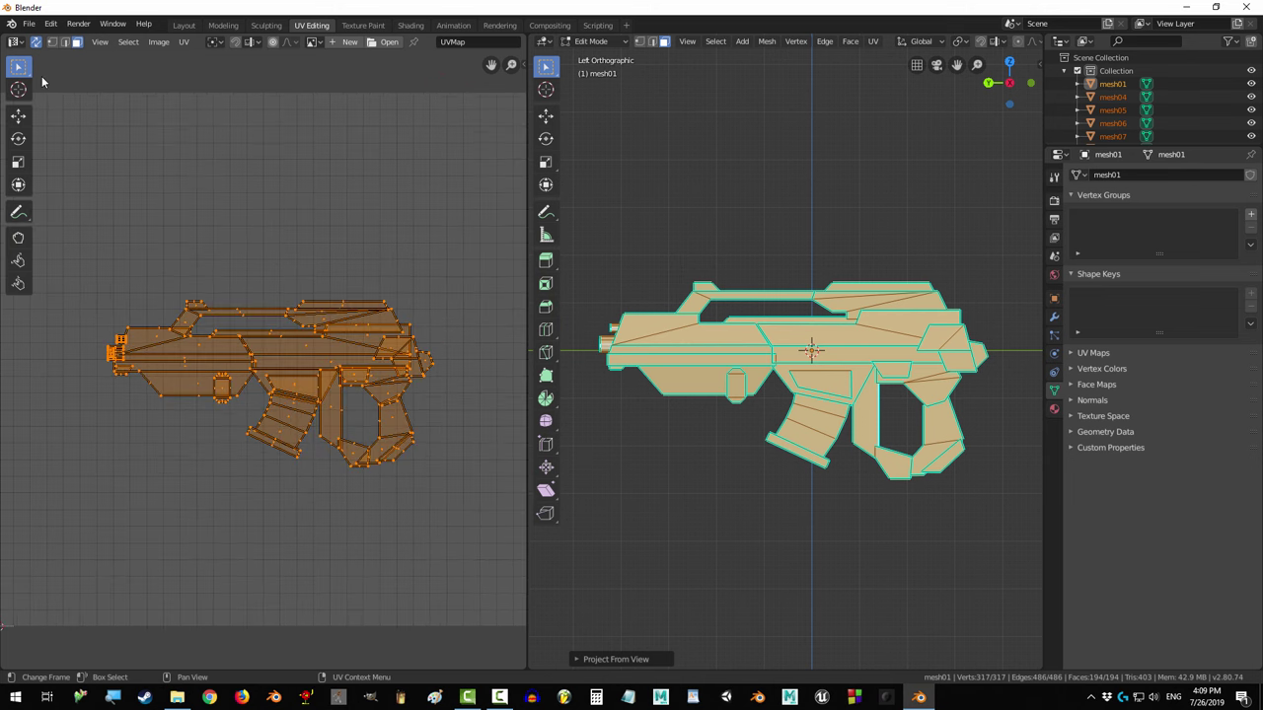
click(93, 248)
drag(160, 243, 360, 348)
click(64, 42)
click(76, 41)
drag(79, 260, 479, 501)
key(g)
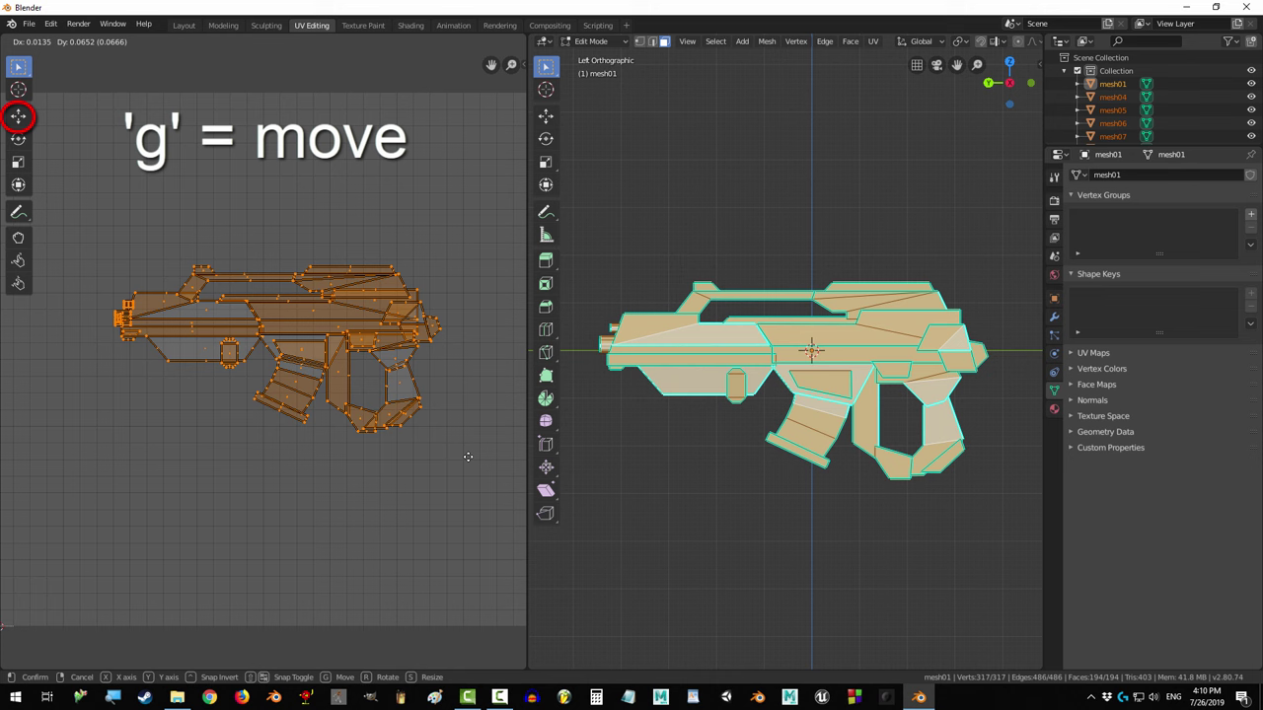
key(r)
key(s)
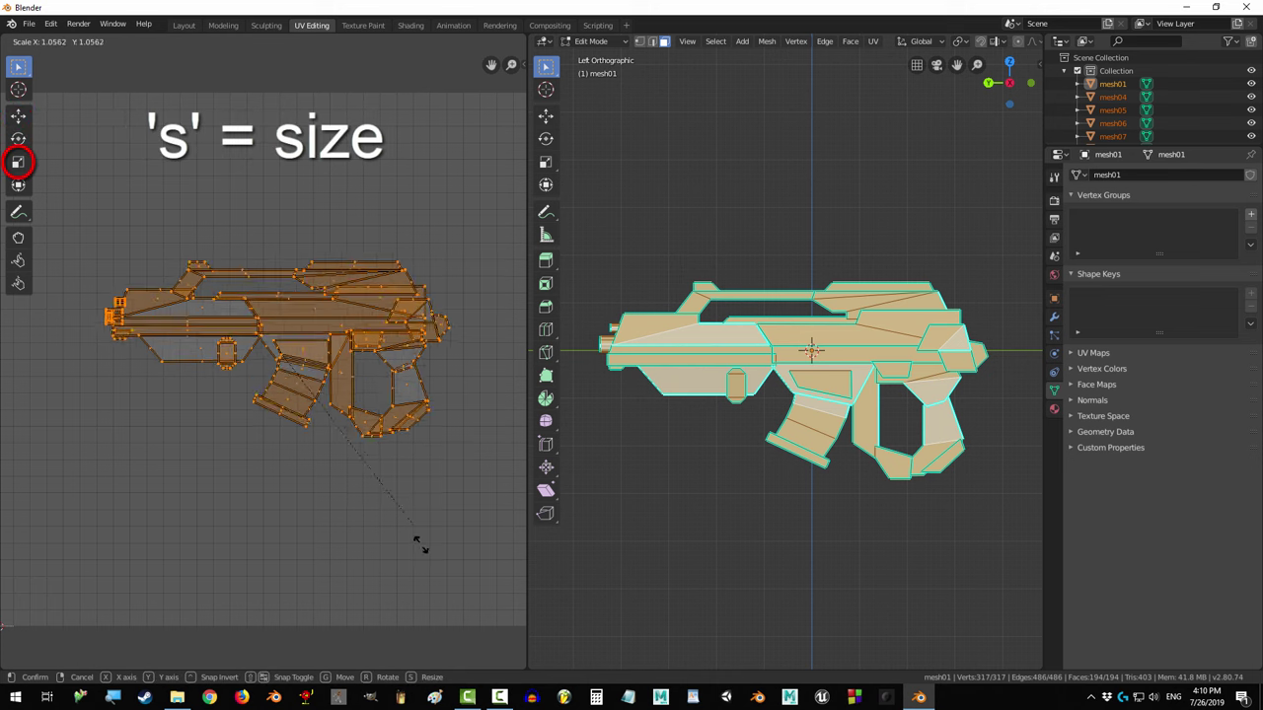
click(395, 590)
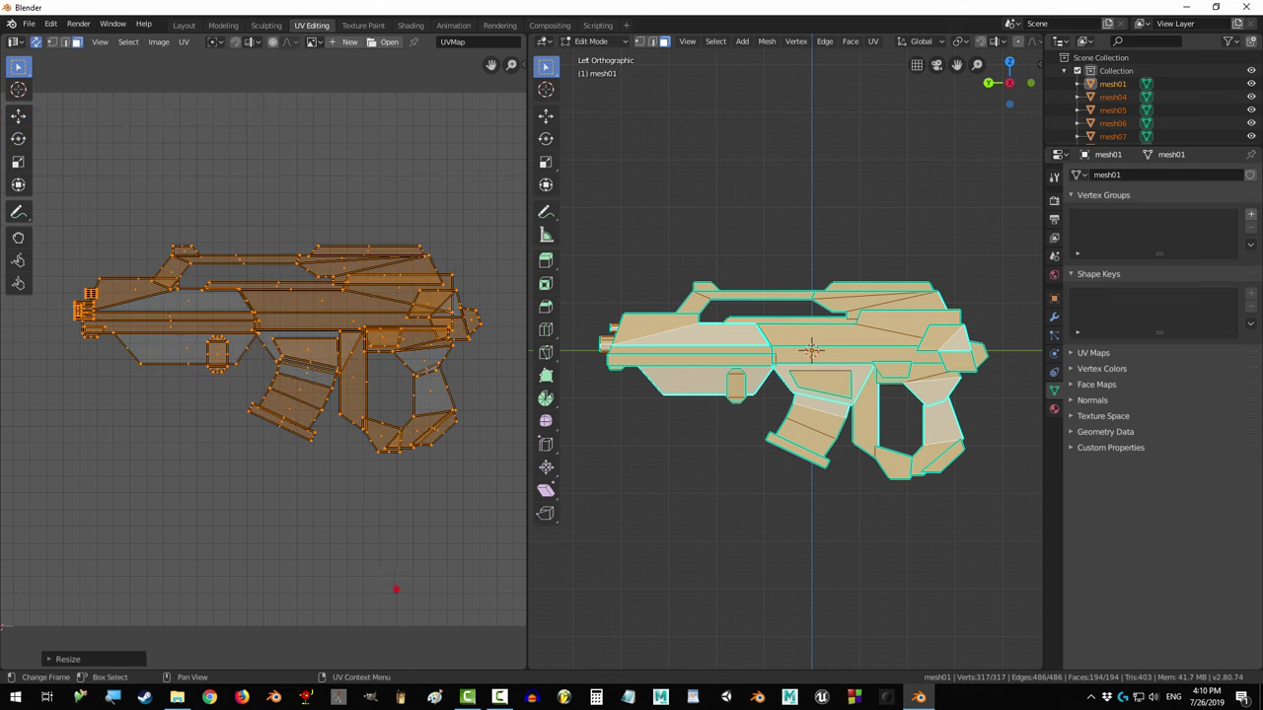
- Rotate the whole gun island 90° with R90, then undo the rotation
scroll(381, 525, down, 1)
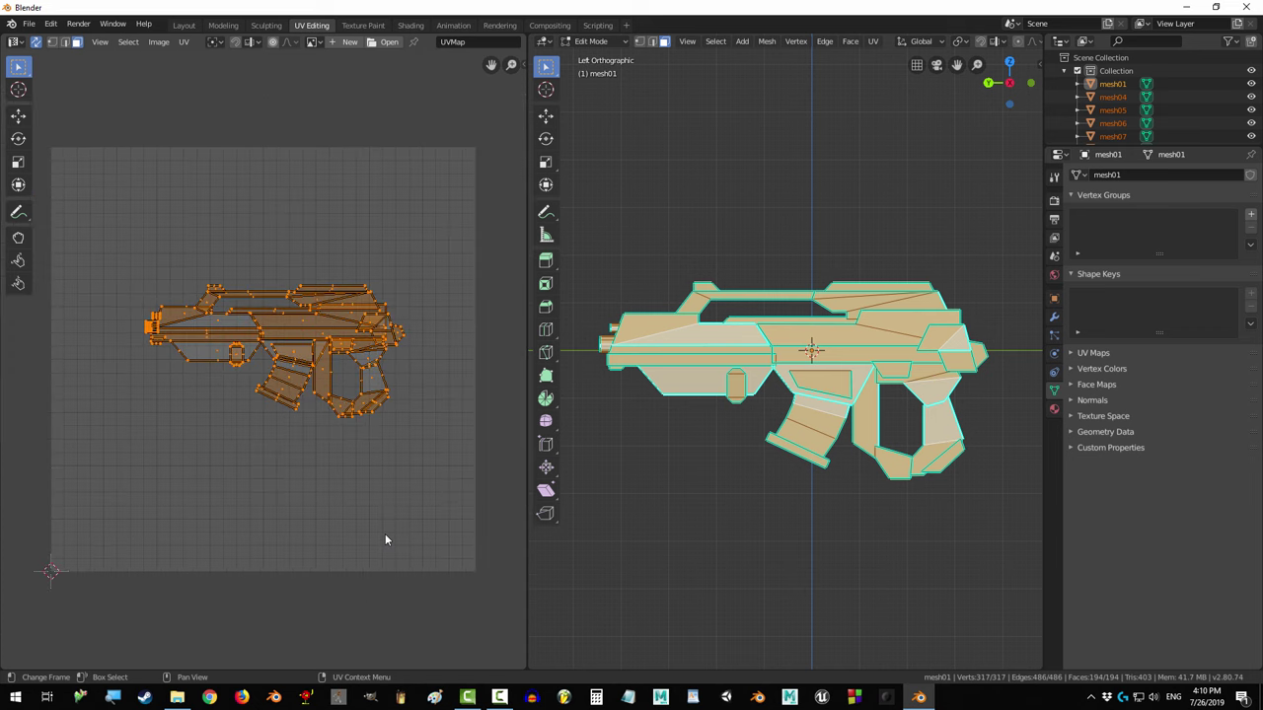
click(186, 204)
drag(117, 237, 440, 497)
text(r90)
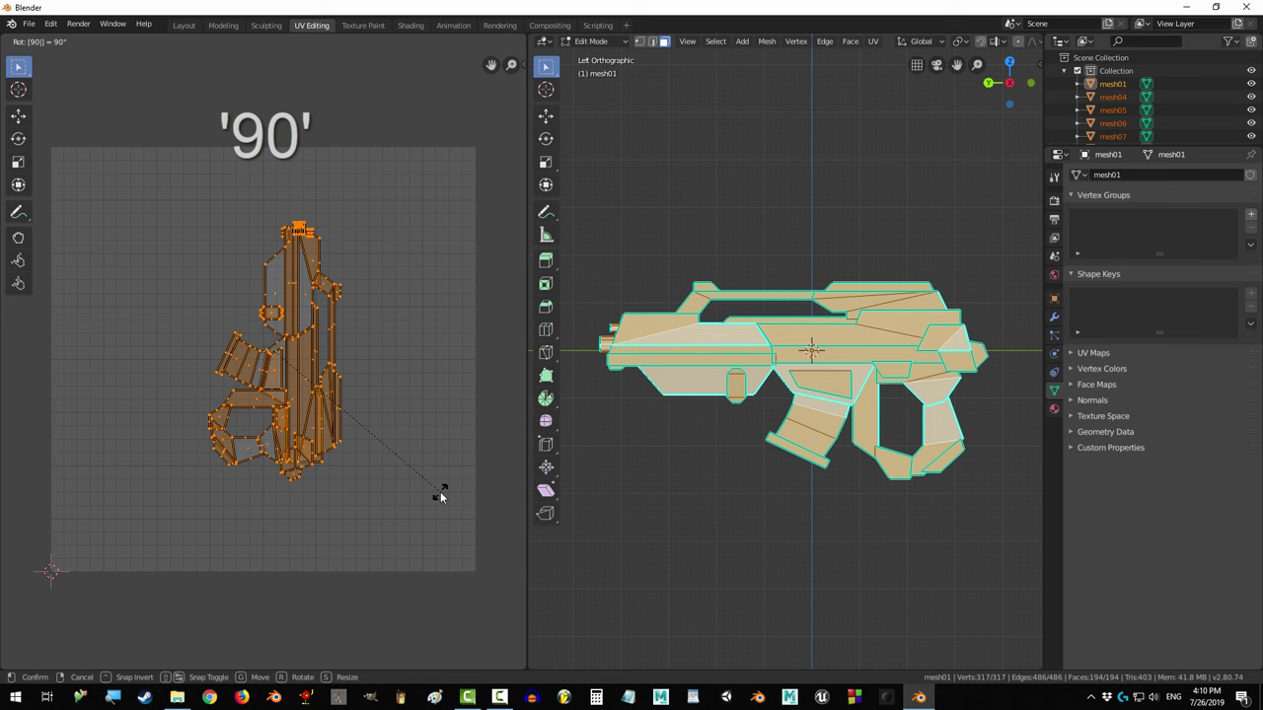
key(Return)
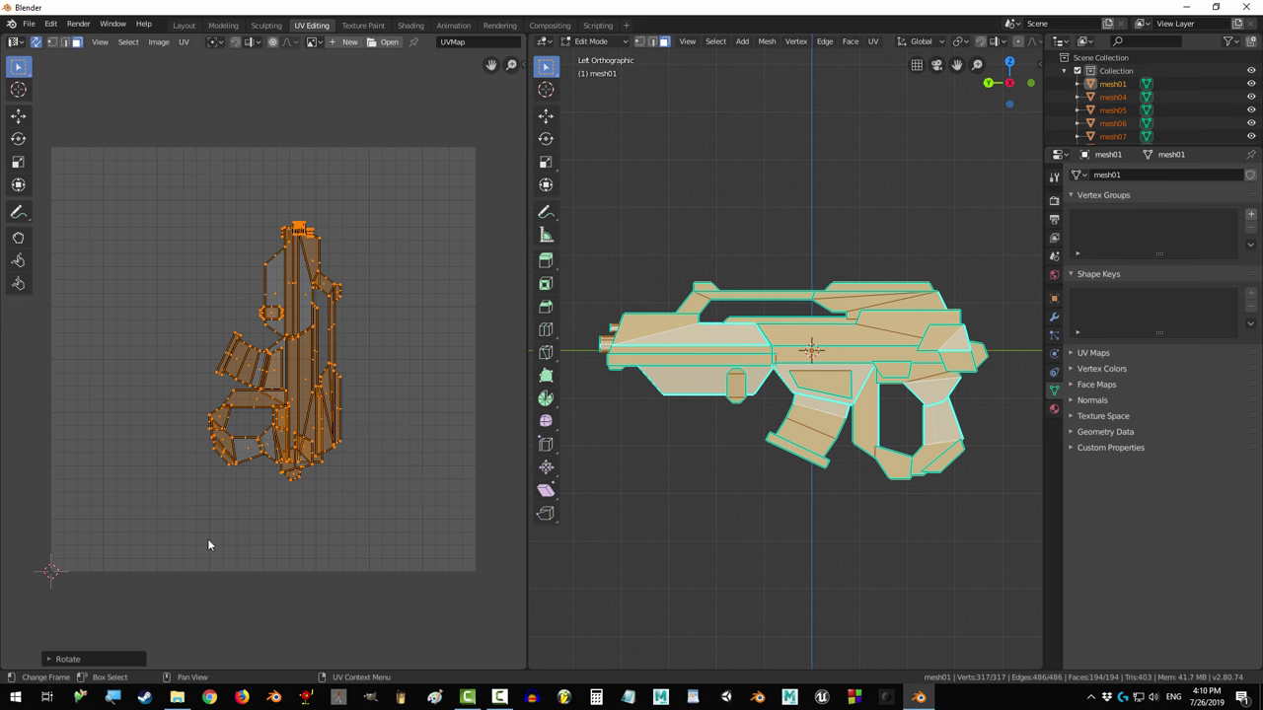
key(ctrl+z)
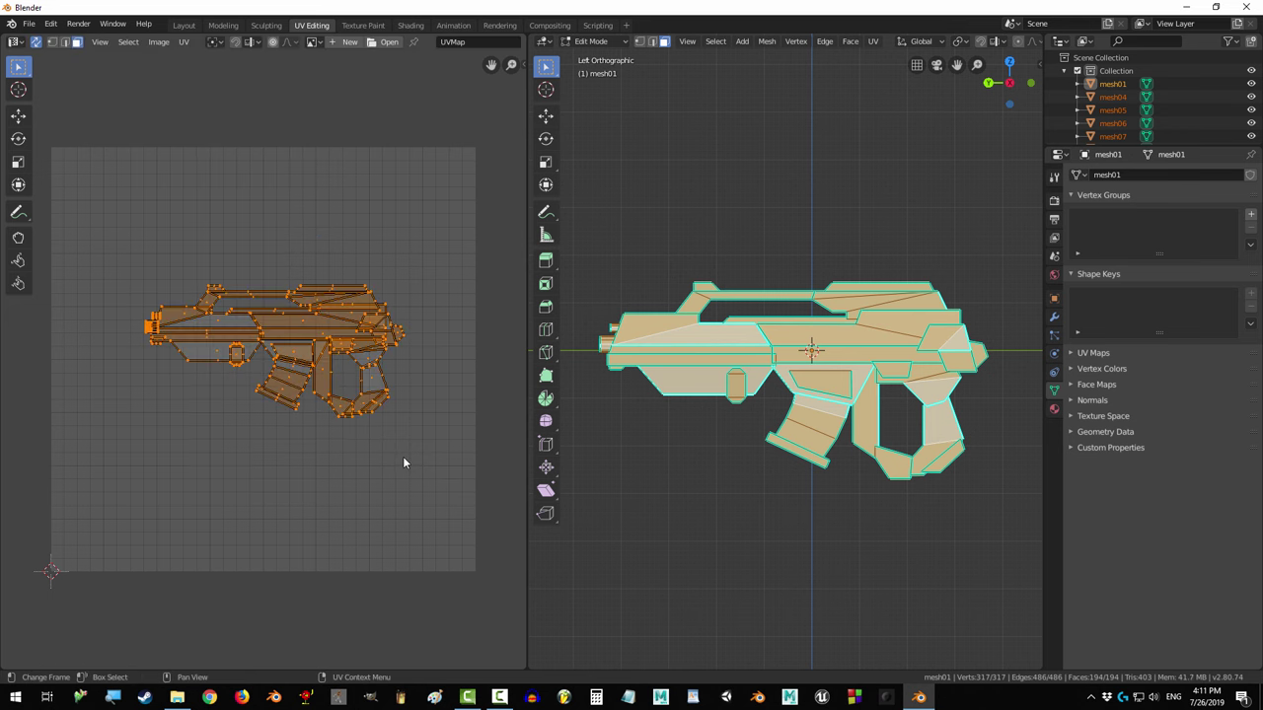
- Move the side-view island toward the top-left and switch to the back view
key(g)
click(293, 362)
click(988, 83)
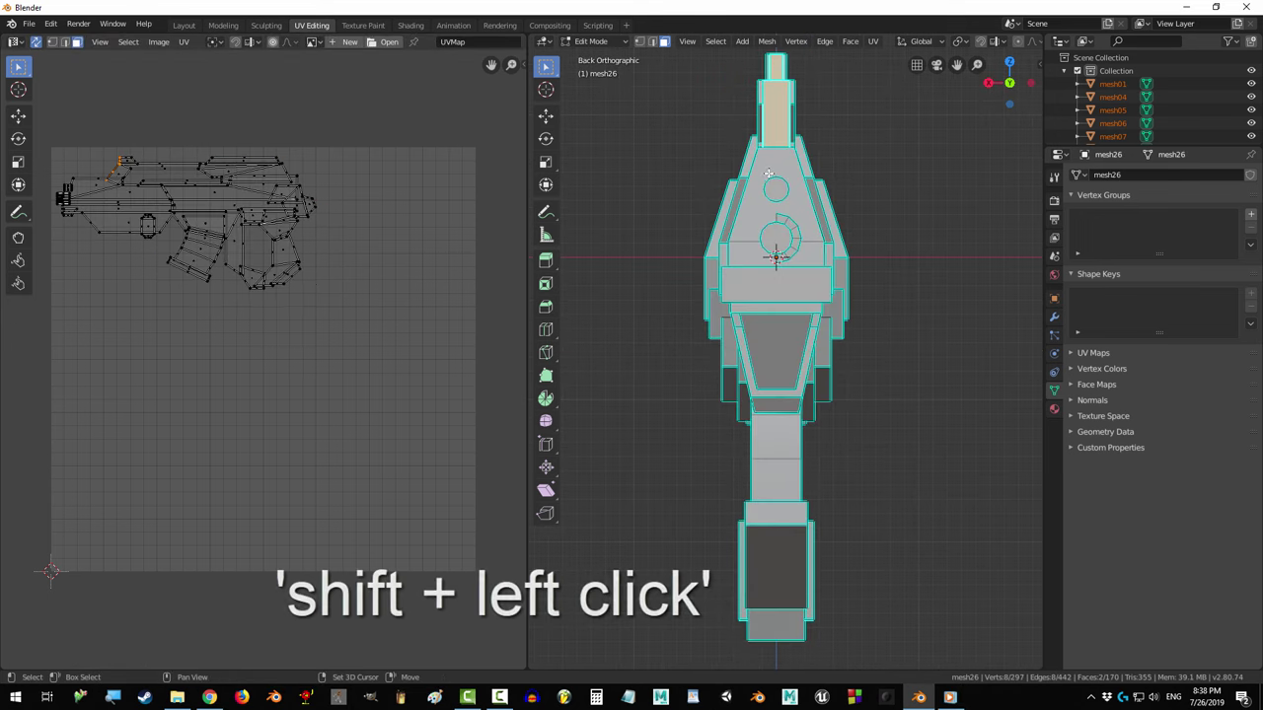
- Project the four added back-view faces from view and move the new island into free space
shift+click(756, 175)
shift+click(750, 250)
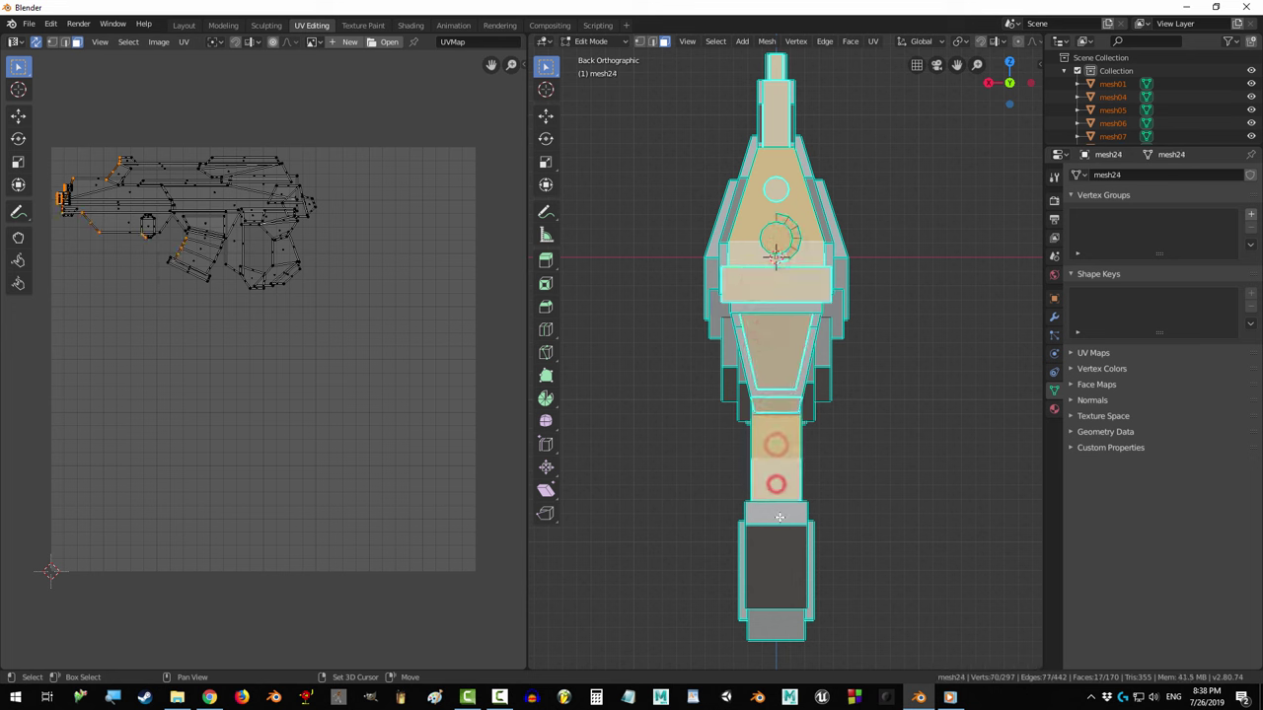
shift+click(775, 622)
shift+click(775, 565)
key(u)
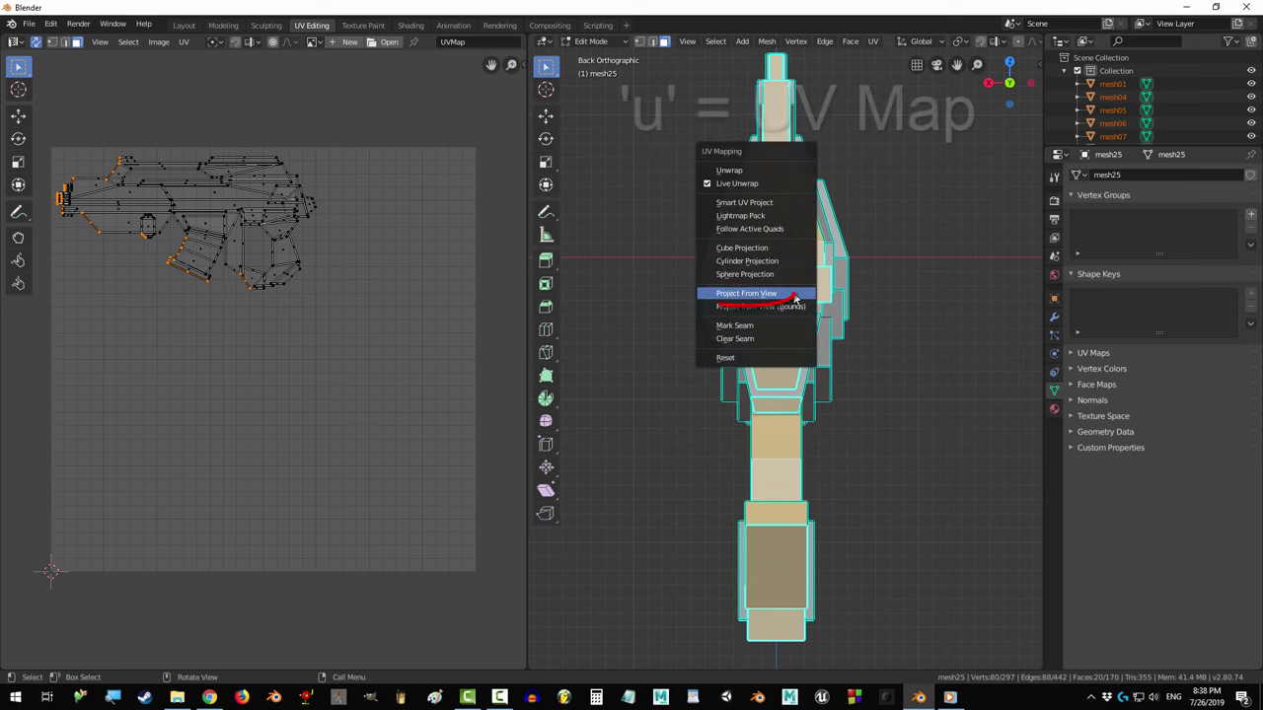
click(794, 293)
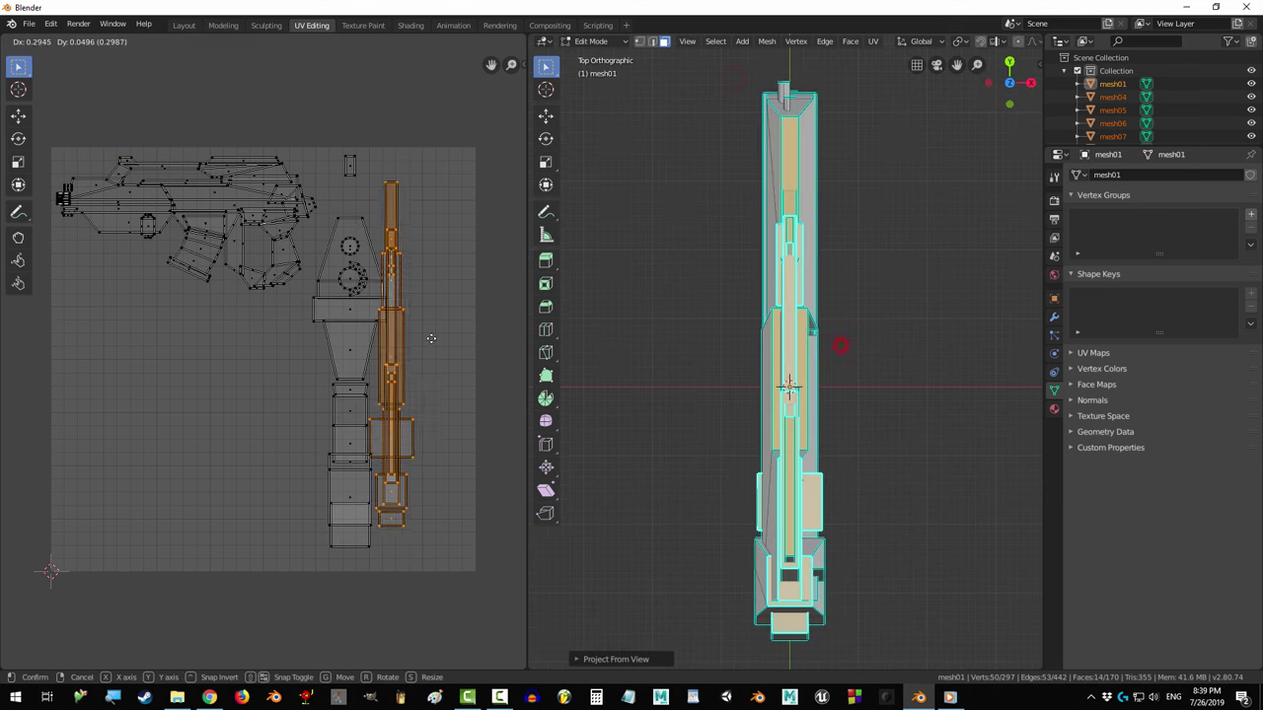
key(g)
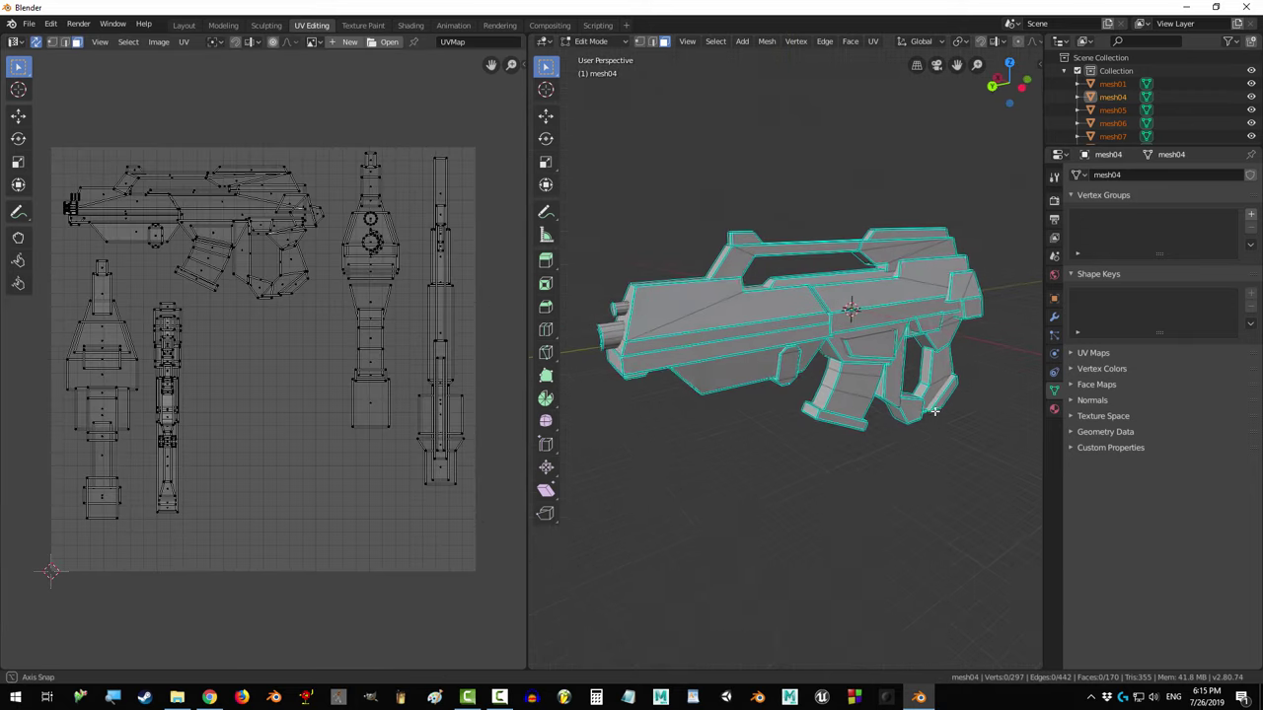
- Orbit to a close side view of the grip and select its linked faces with L
middle_drag(895, 372, 885, 387)
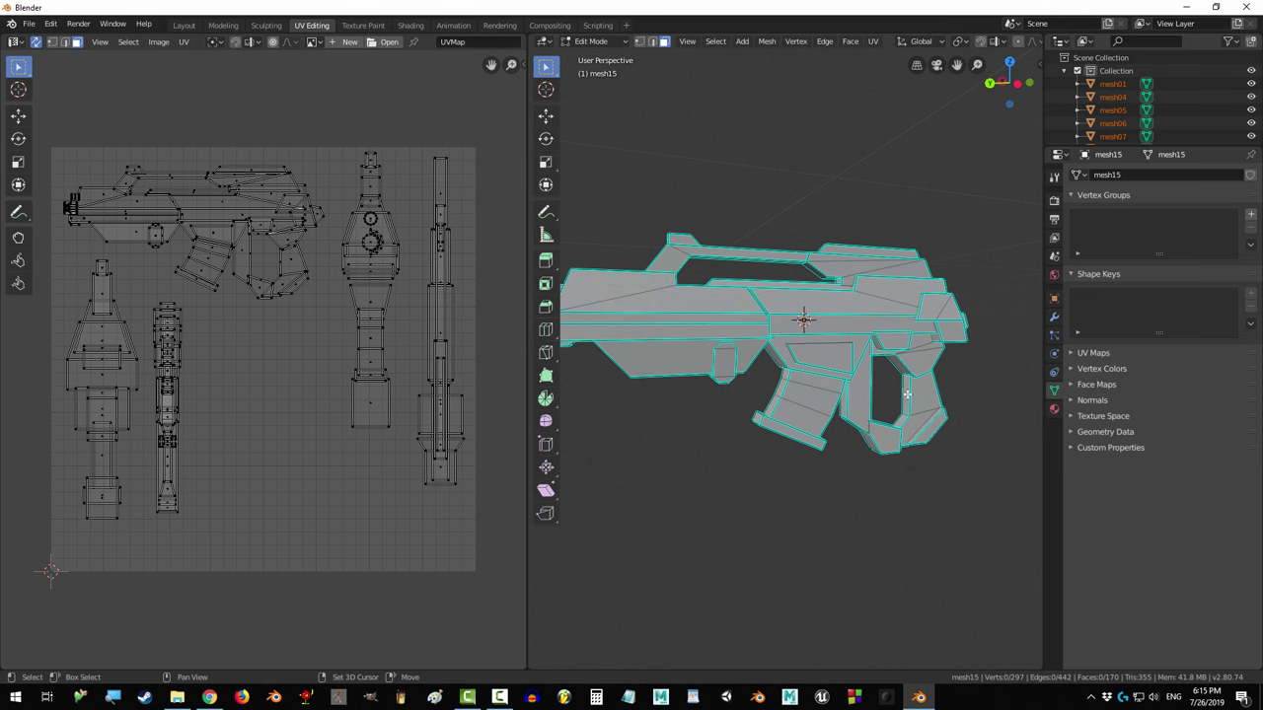
mouse_move(979, 431)
middle_down()
mouse_move(578, 418)
mouse_move(910, 423)
mouse_move(857, 432)
middle_up()
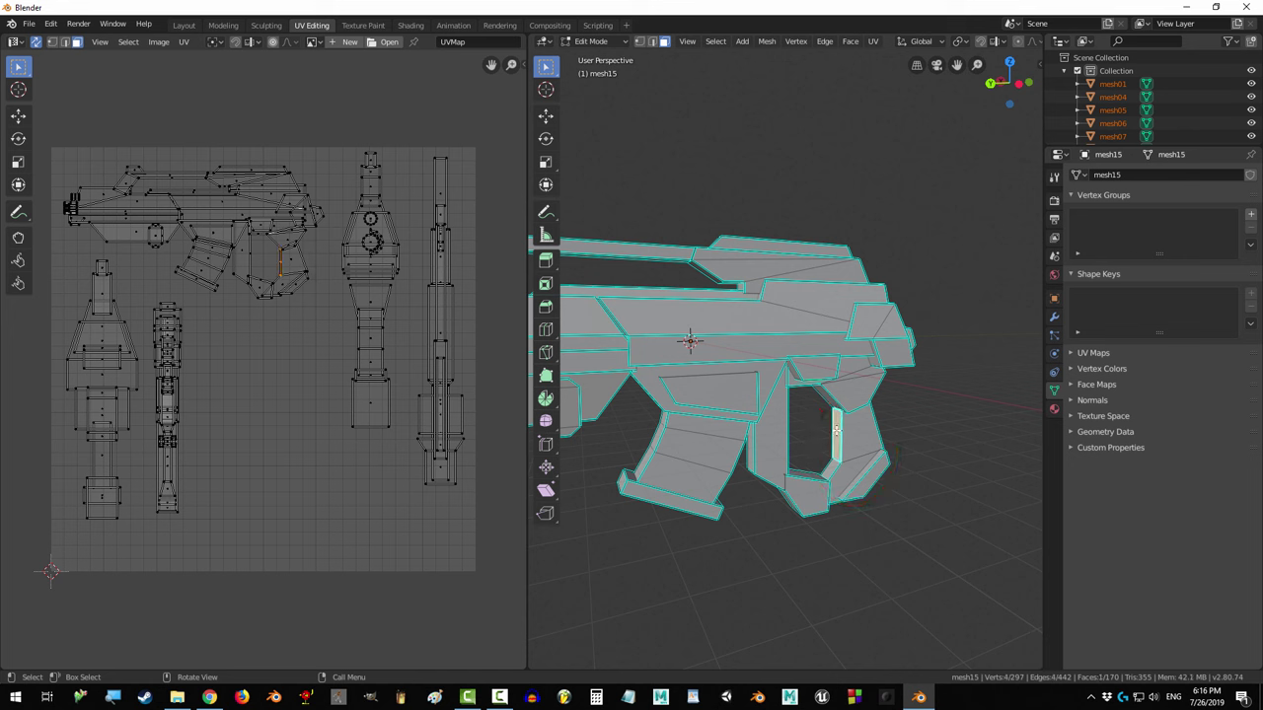
key(l)
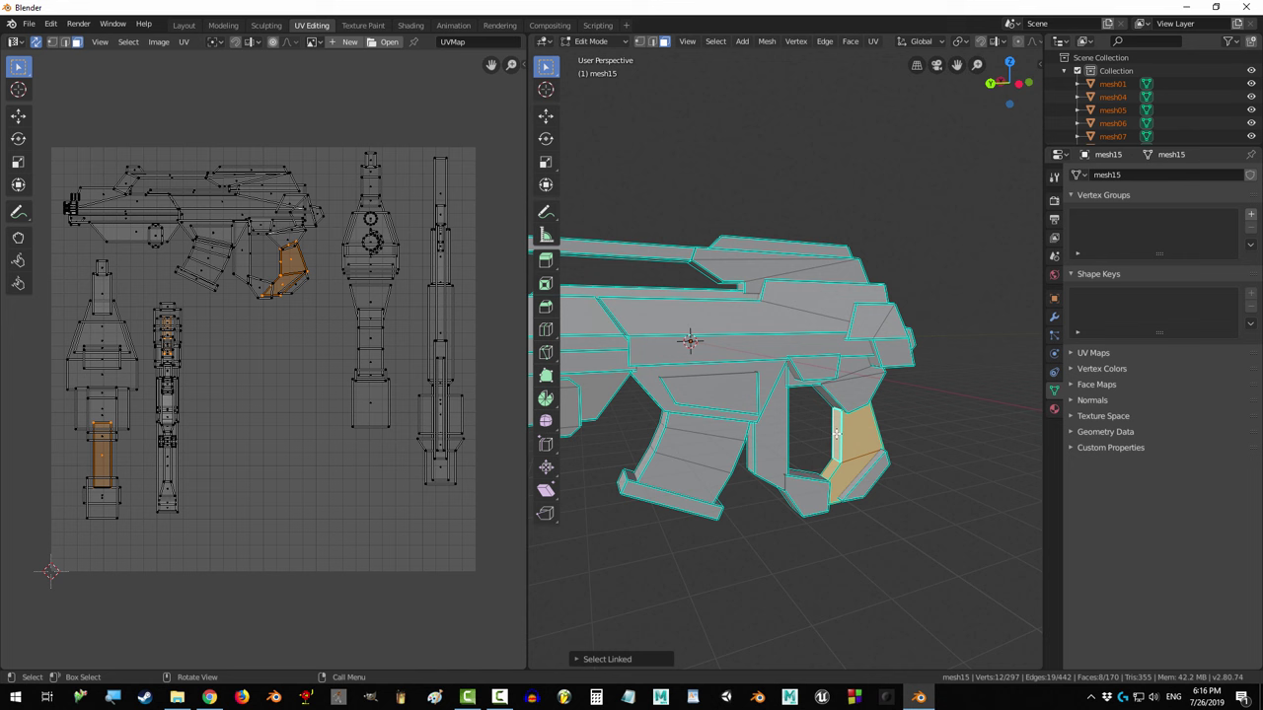
- Smart UV Project the grip with default settings and scale its islands down
key(u)
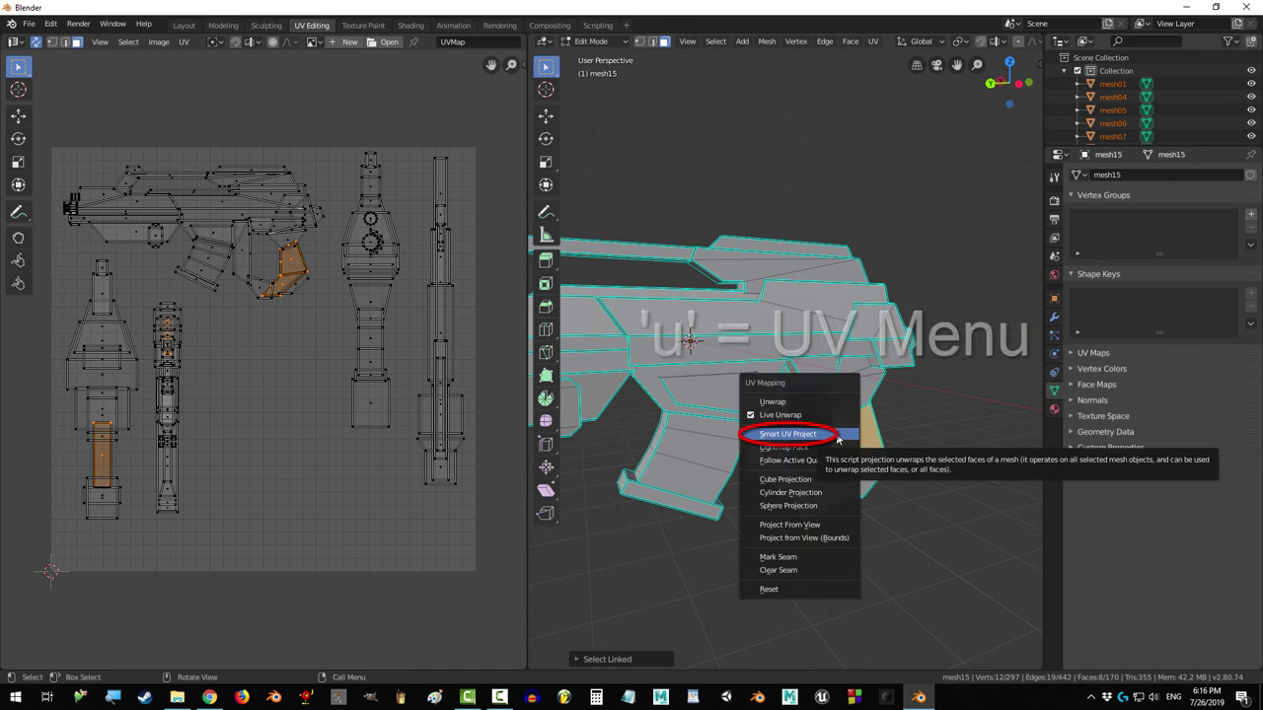
click(834, 434)
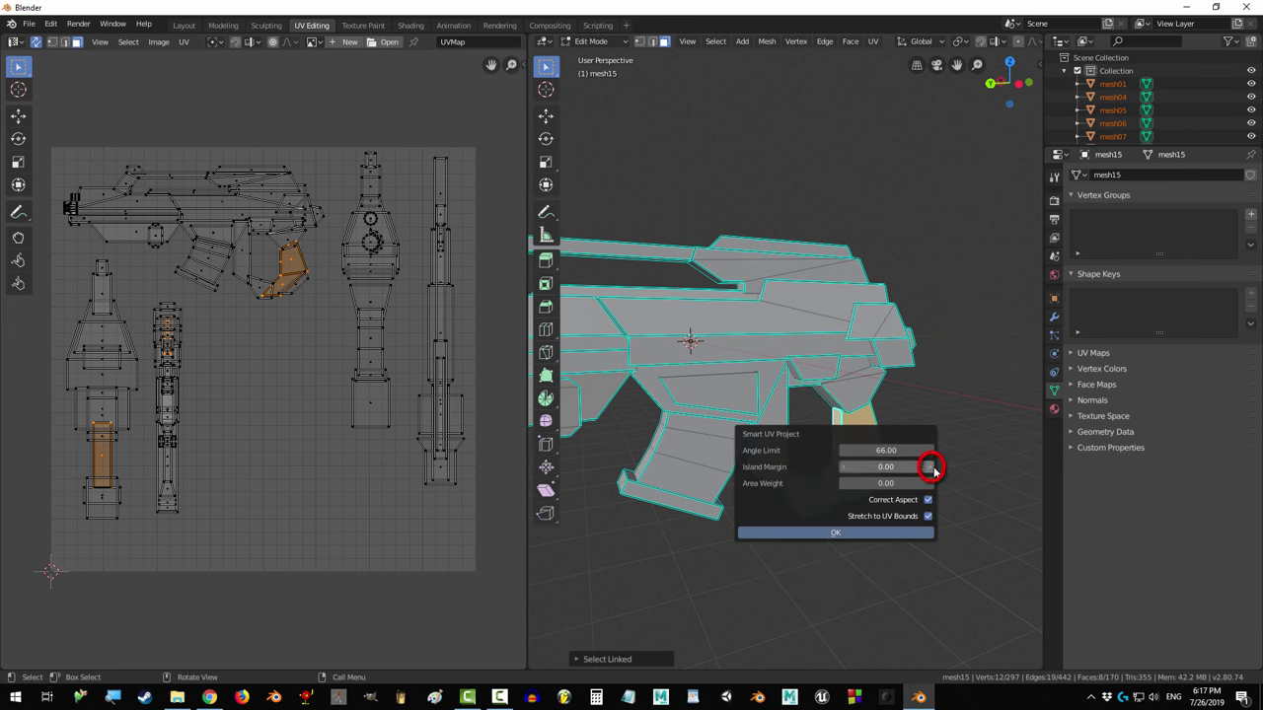
click(898, 533)
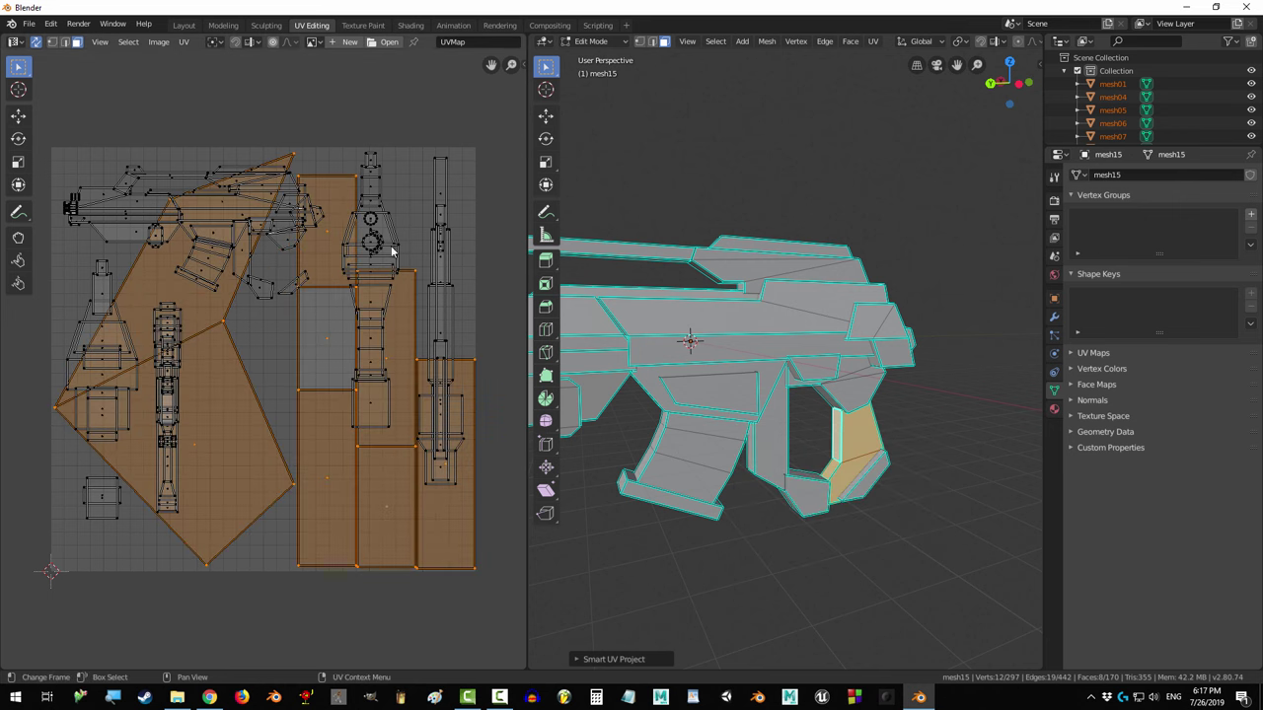
key(s)
click(311, 341)
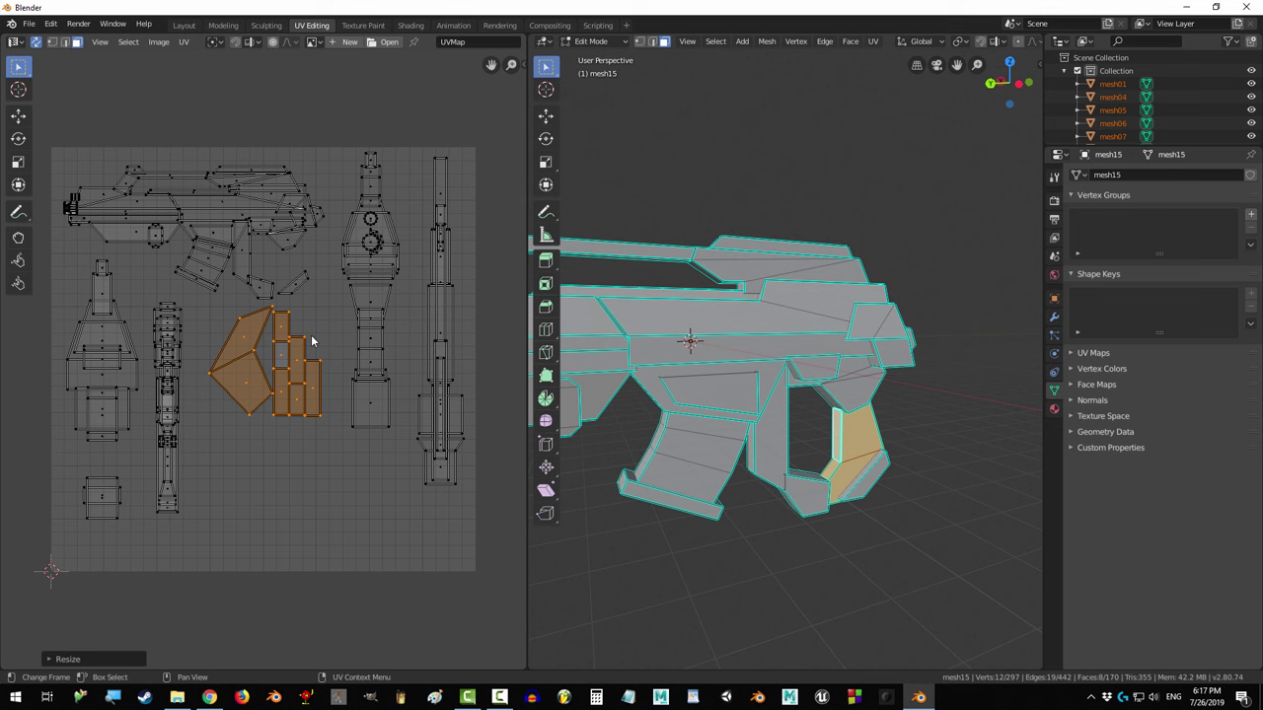
- Move the grip islands lower, then isolate the grip object back in Edit Mode
key(g)
click(325, 391)
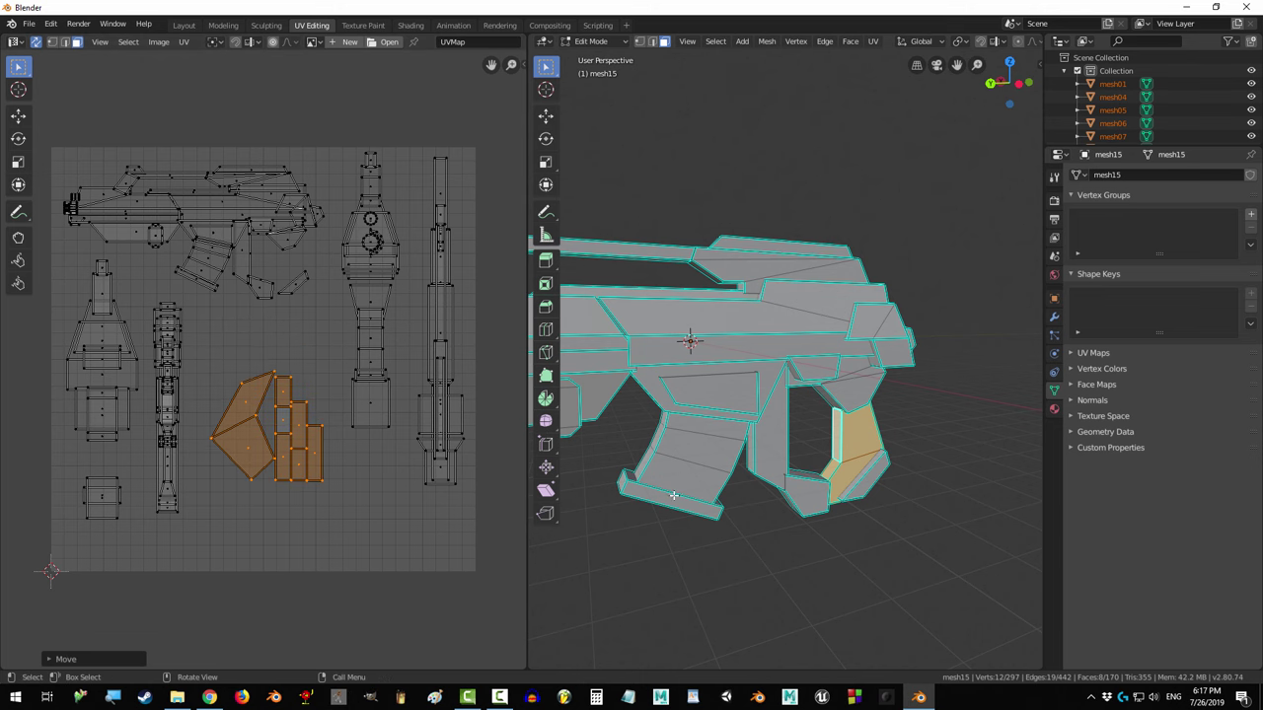
click(597, 42)
click(603, 55)
click(840, 432)
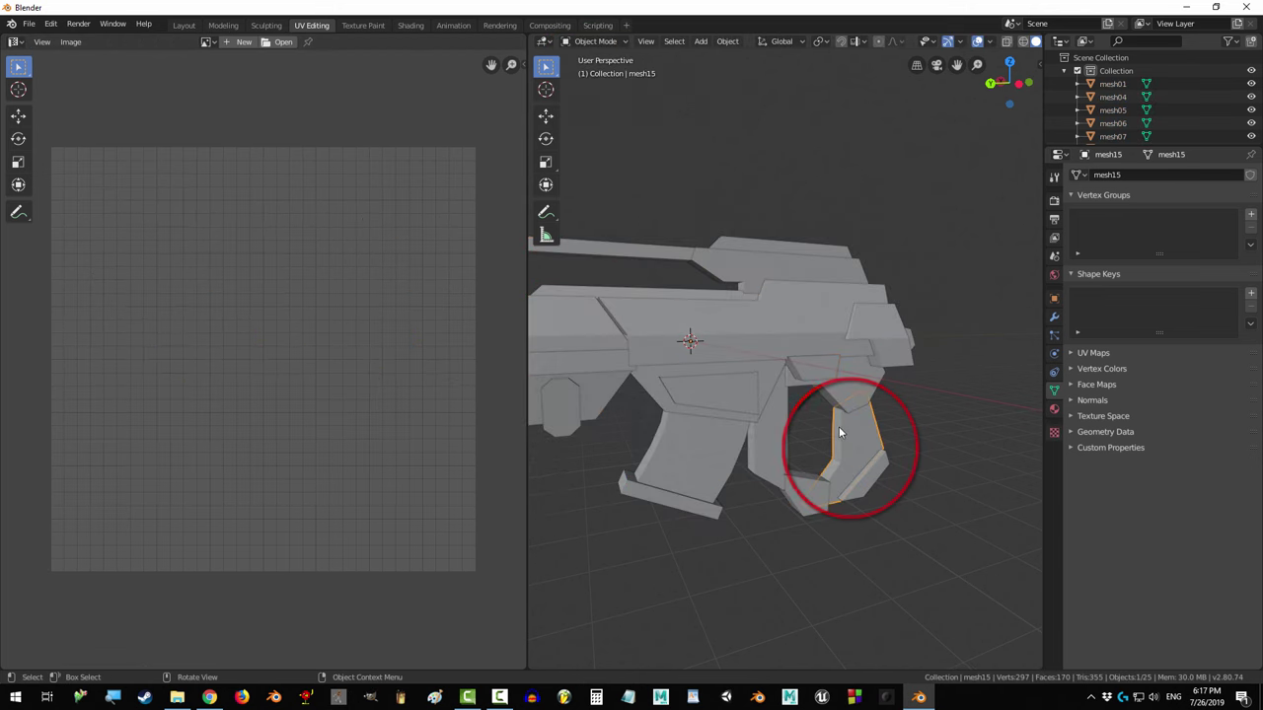
click(582, 46)
click(600, 76)
- Mark the grip's selected side and top edges as seams, then clear those seams
key(KP_Decimal)
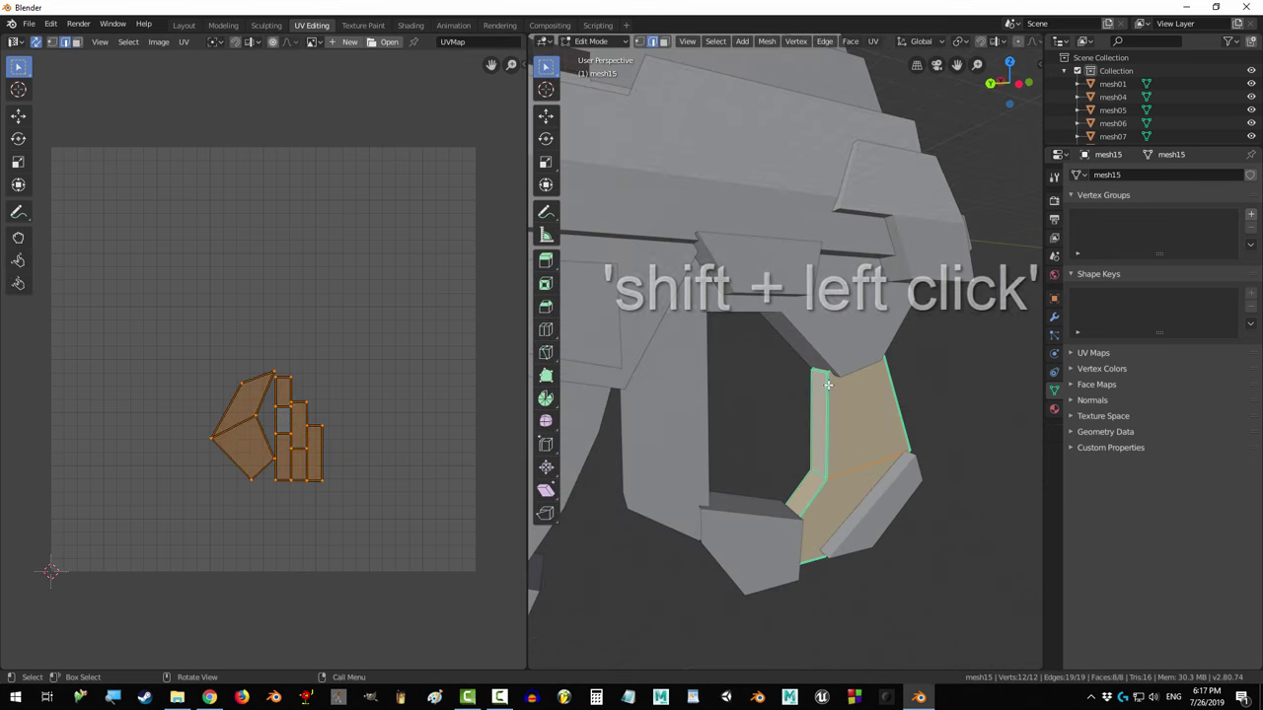
shift+click(834, 460)
middle_drag(835, 460, 756, 428)
shift+click(790, 387)
right_click(755, 429)
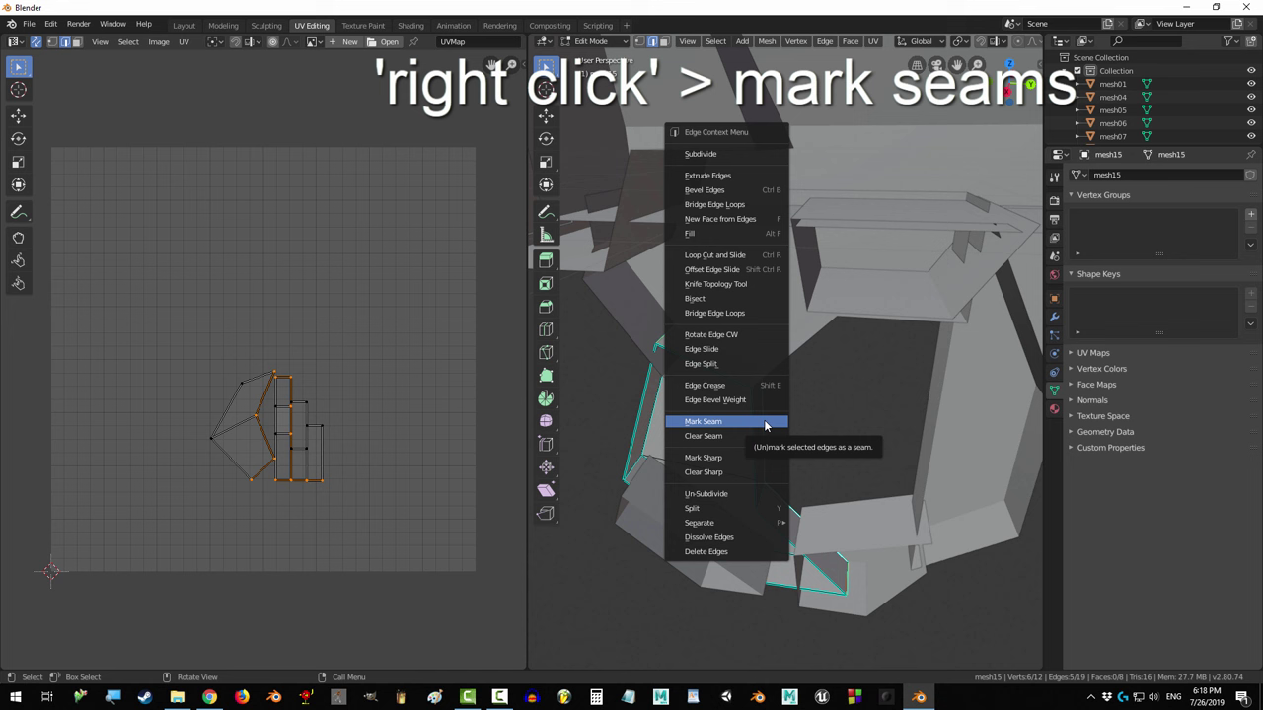
click(775, 499)
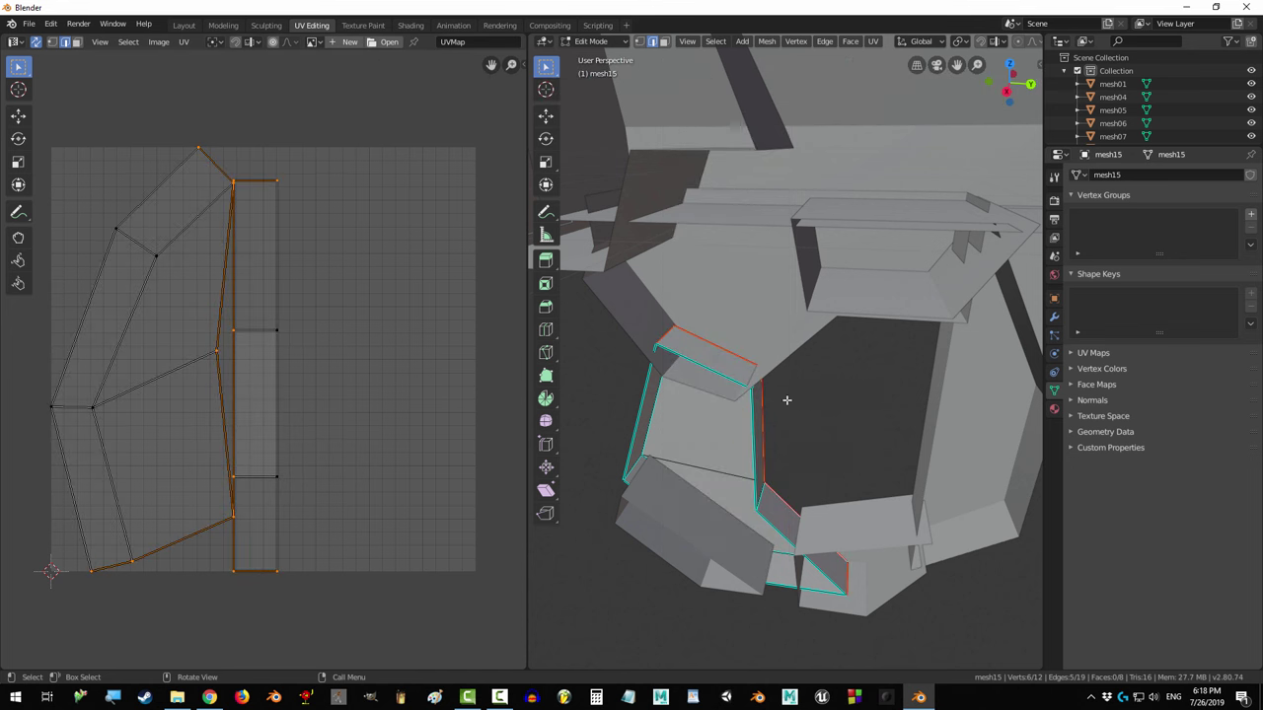
right_click(760, 446)
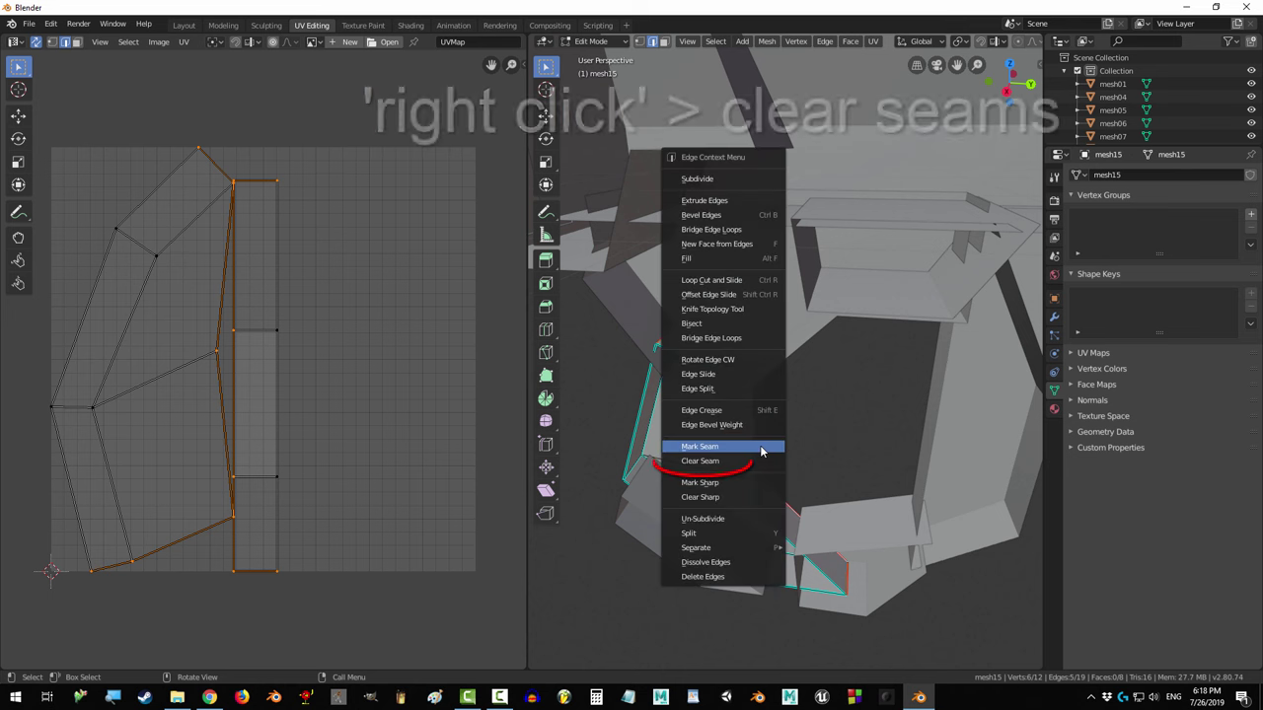
click(763, 458)
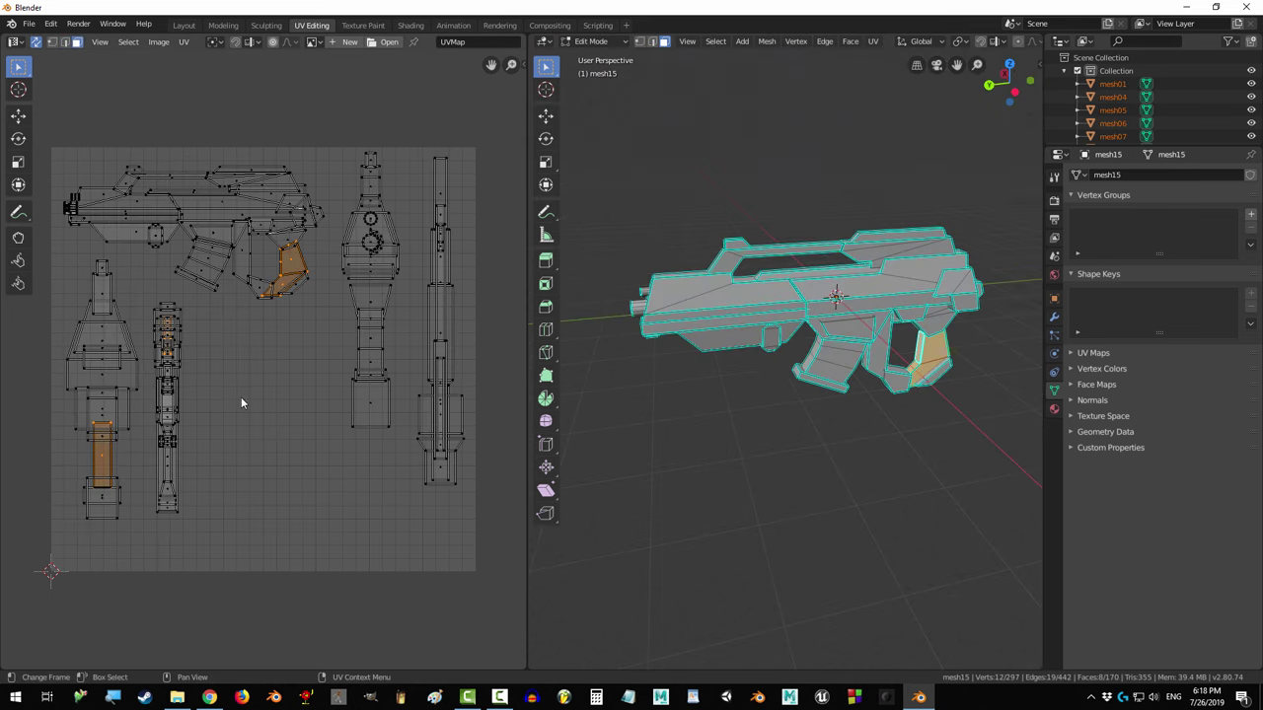
- Scale down the selected UV islands and add two top faces of the gun to the selection
middle_drag(745, 368, 944, 498)
scroll(944, 498, up, 3)
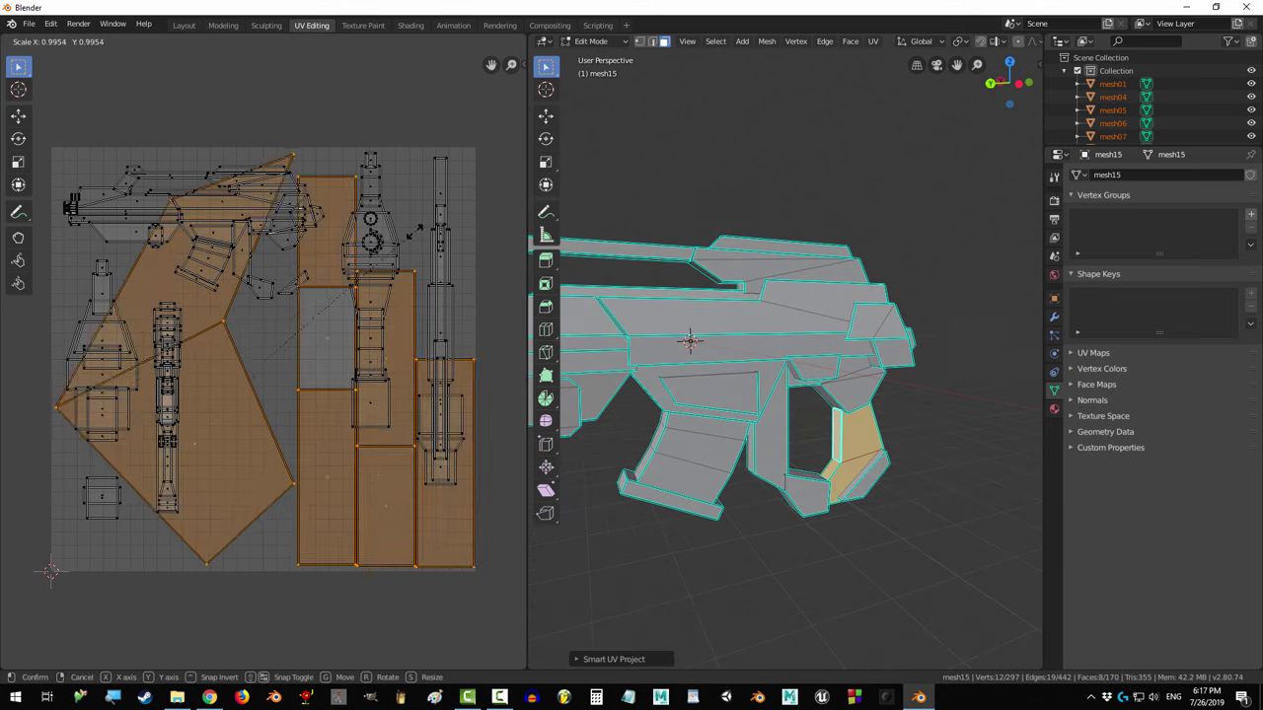
key(s)
click(312, 334)
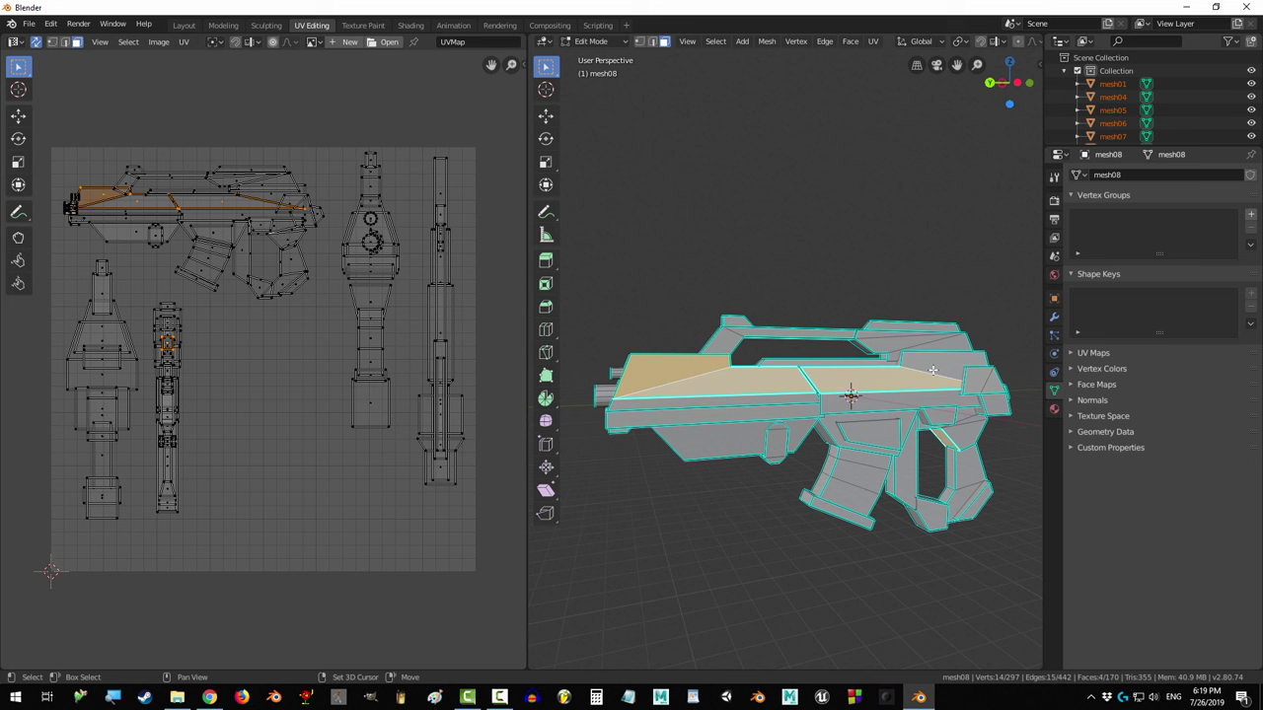
shift+click(932, 370)
shift+click(899, 407)
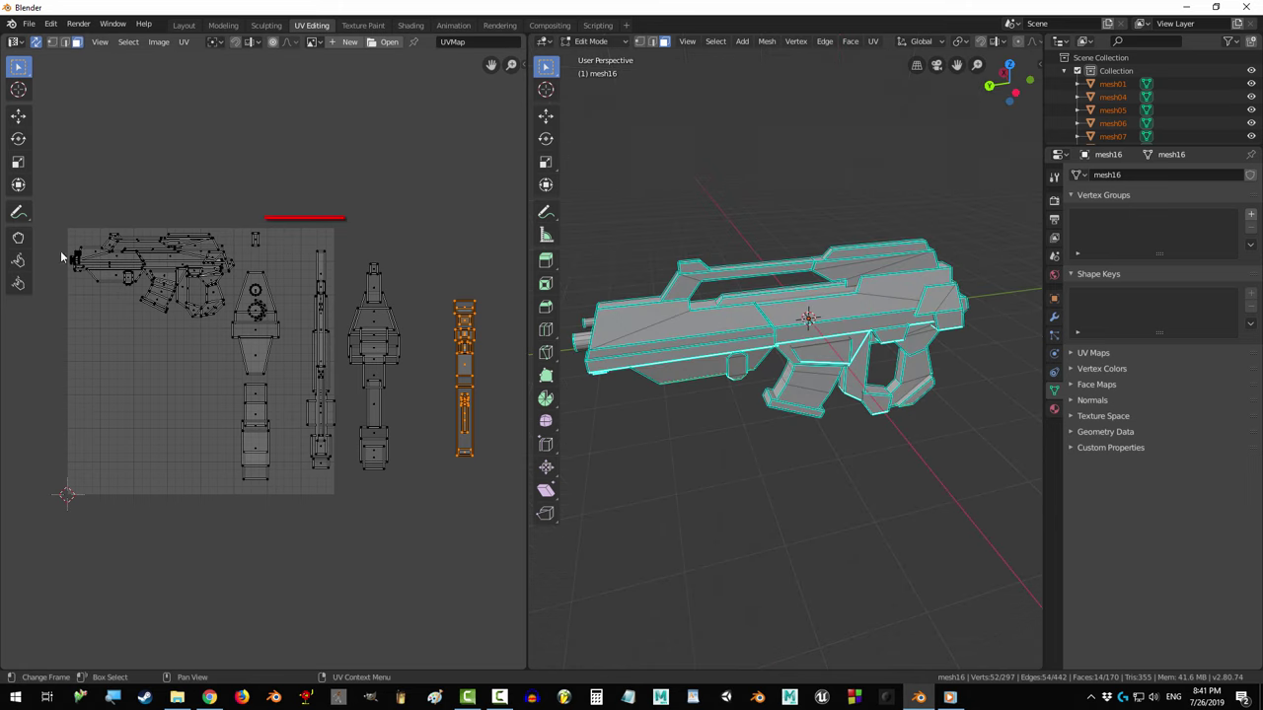
- Zoom into the UV map and box-select the circle island
scroll(252, 305, up, 4)
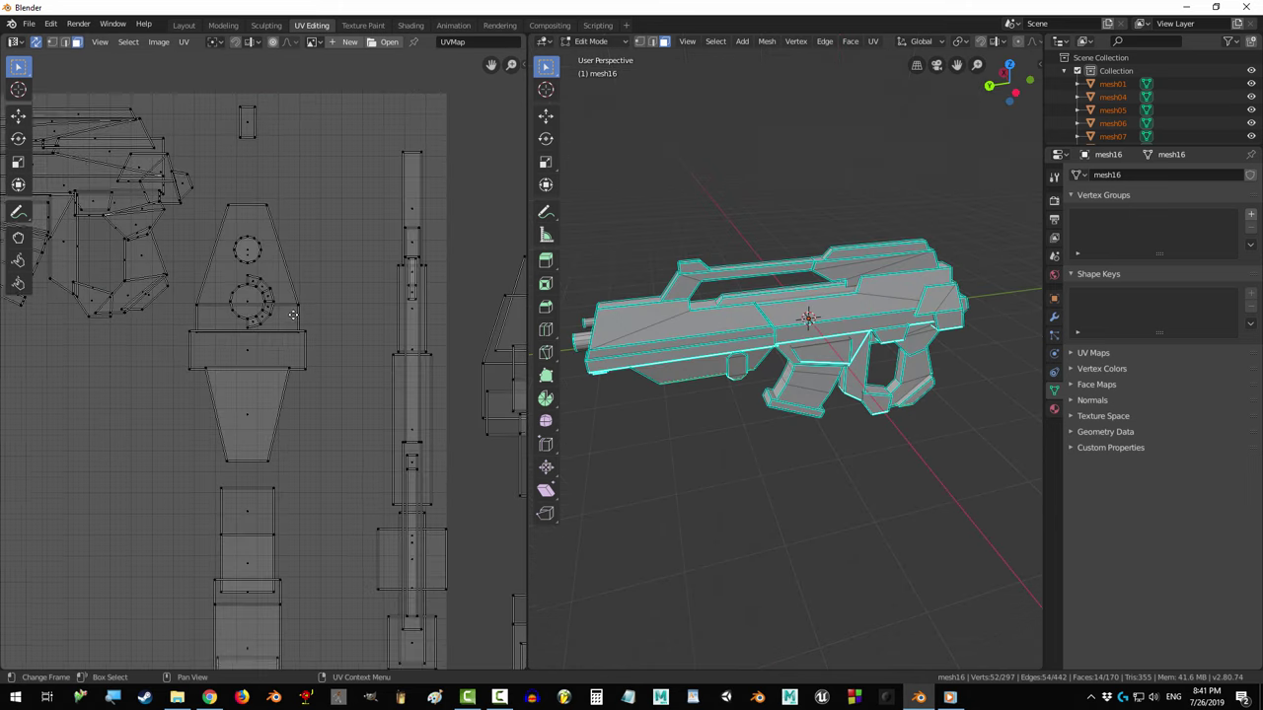
drag(220, 237, 279, 343)
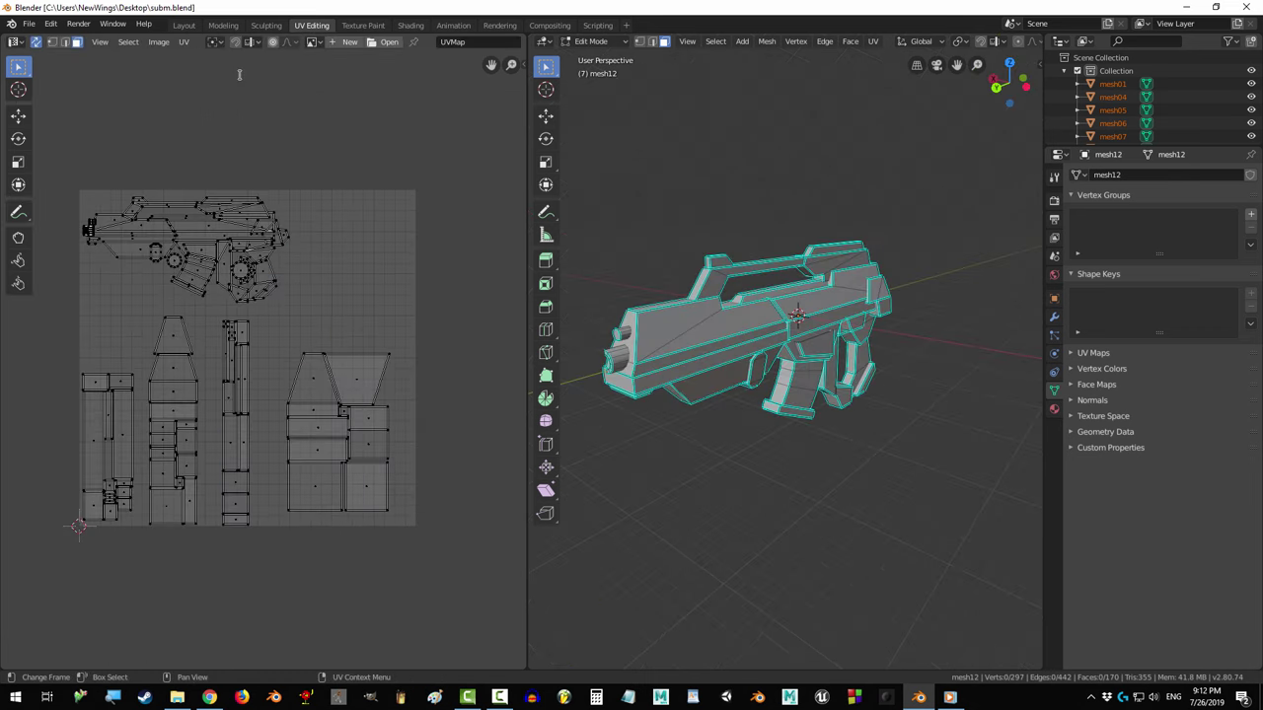
- Smart UV Project the linked magazine faces and scale the new islands down
scroll(726, 397, up, 5)
middle_drag(705, 392, 820, 412)
click(819, 413)
key(l)
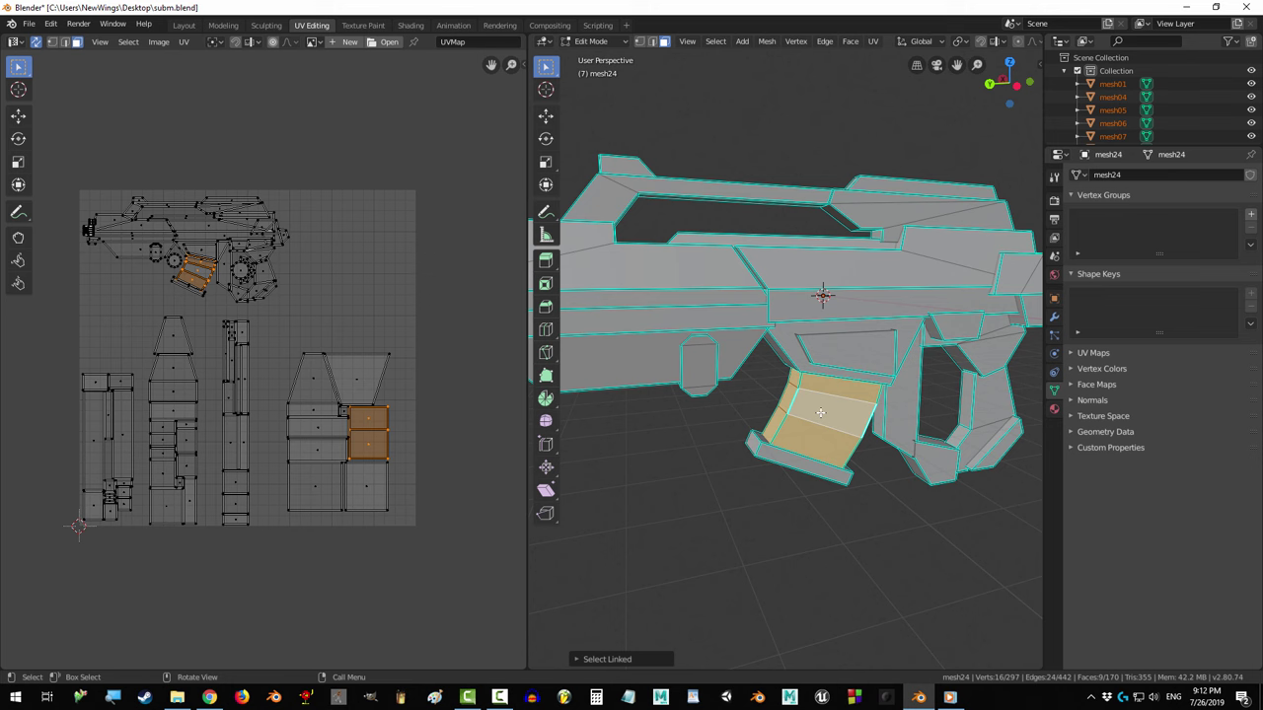
key(u)
click(822, 323)
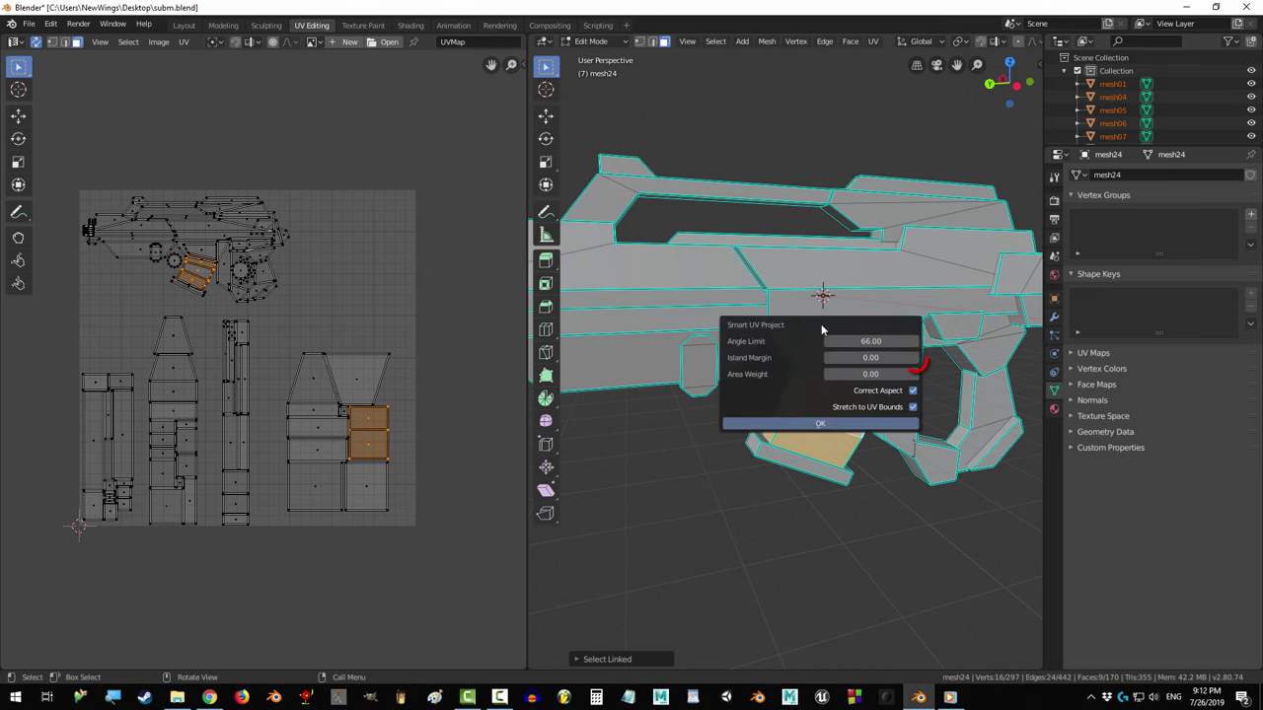
click(872, 426)
key(s)
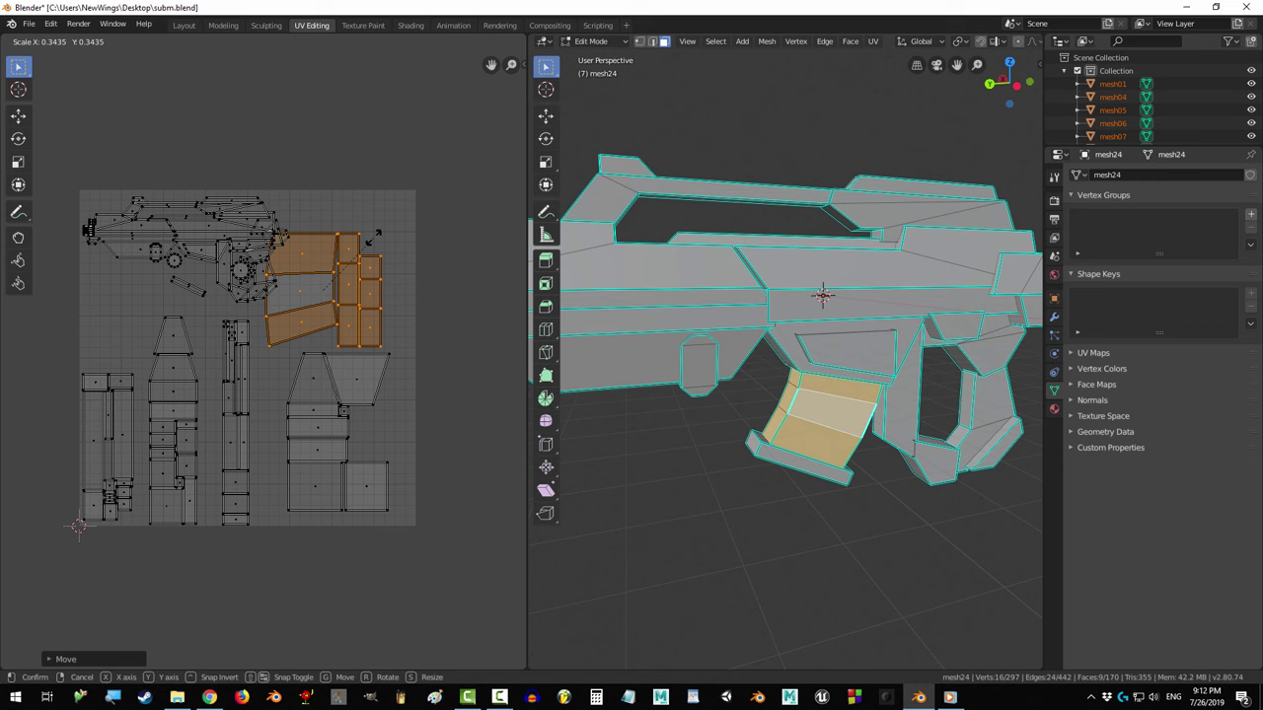
click(373, 240)
- Add the remaining magazine faces, including the right-hand column, to the selection
scroll(171, 335, up, 4)
shift+click(148, 272)
mouse_move(770, 325)
middle_down()
mouse_move(716, 361)
mouse_move(735, 367)
middle_up()
shift+click(213, 240)
shift+click(234, 319)
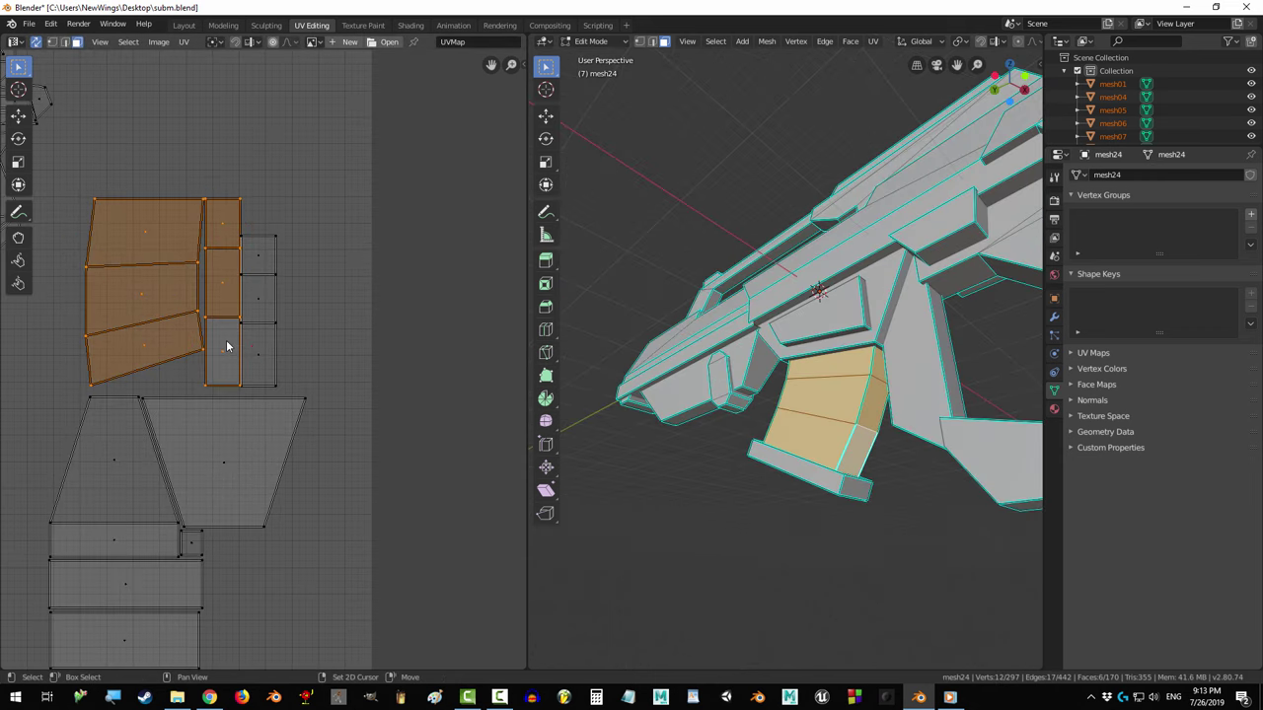
- Select the left island's edges in edge mode and stitch the matching strip onto it
key(2)
click(91, 235)
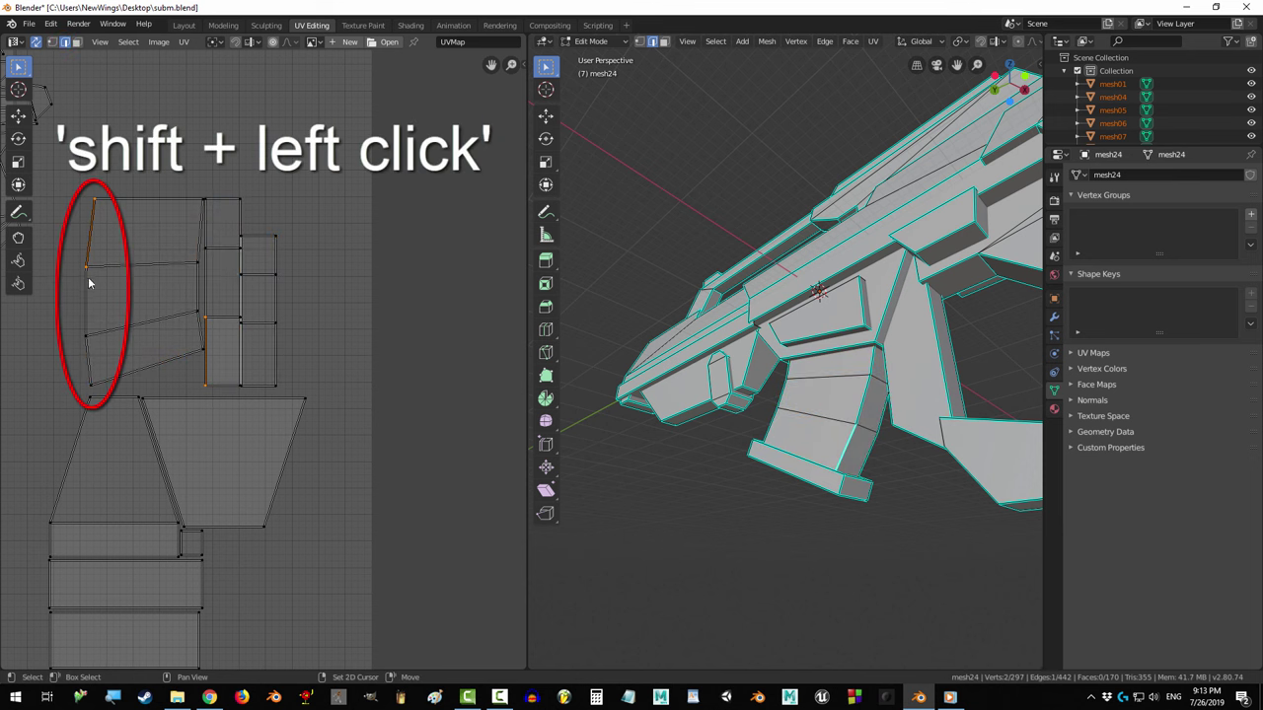
shift+click(87, 294)
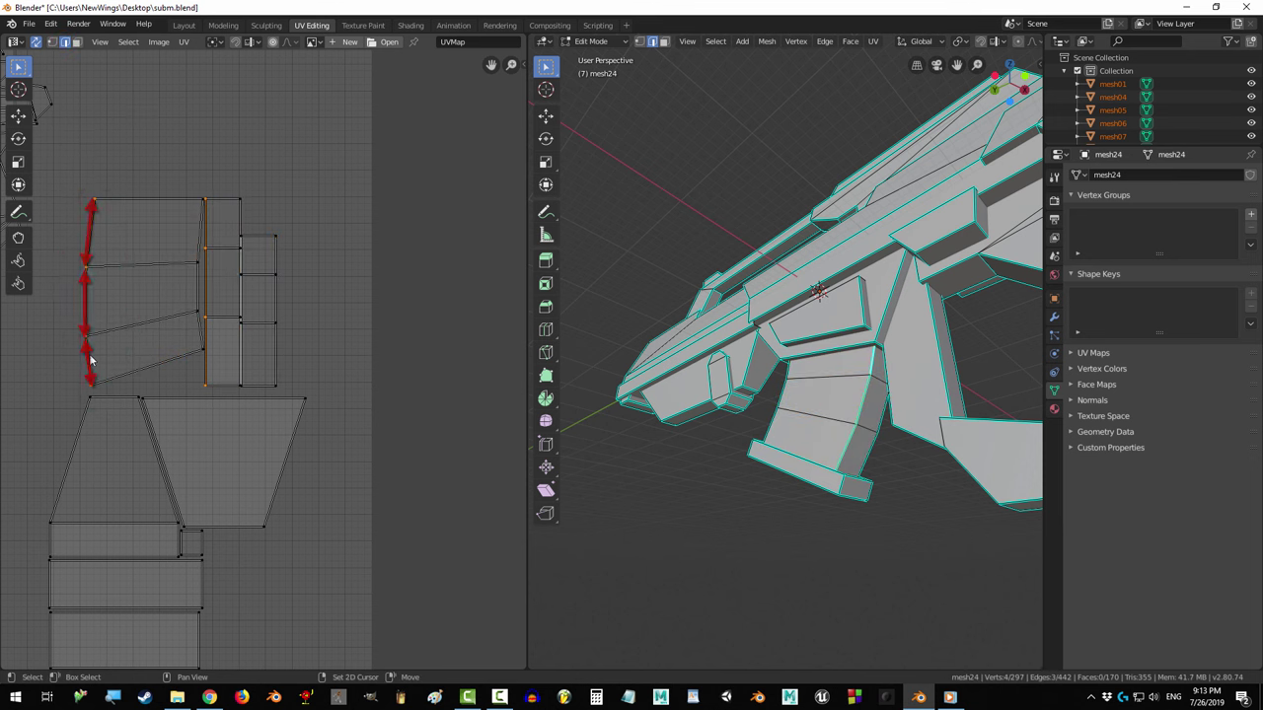
key(v)
key(Return)
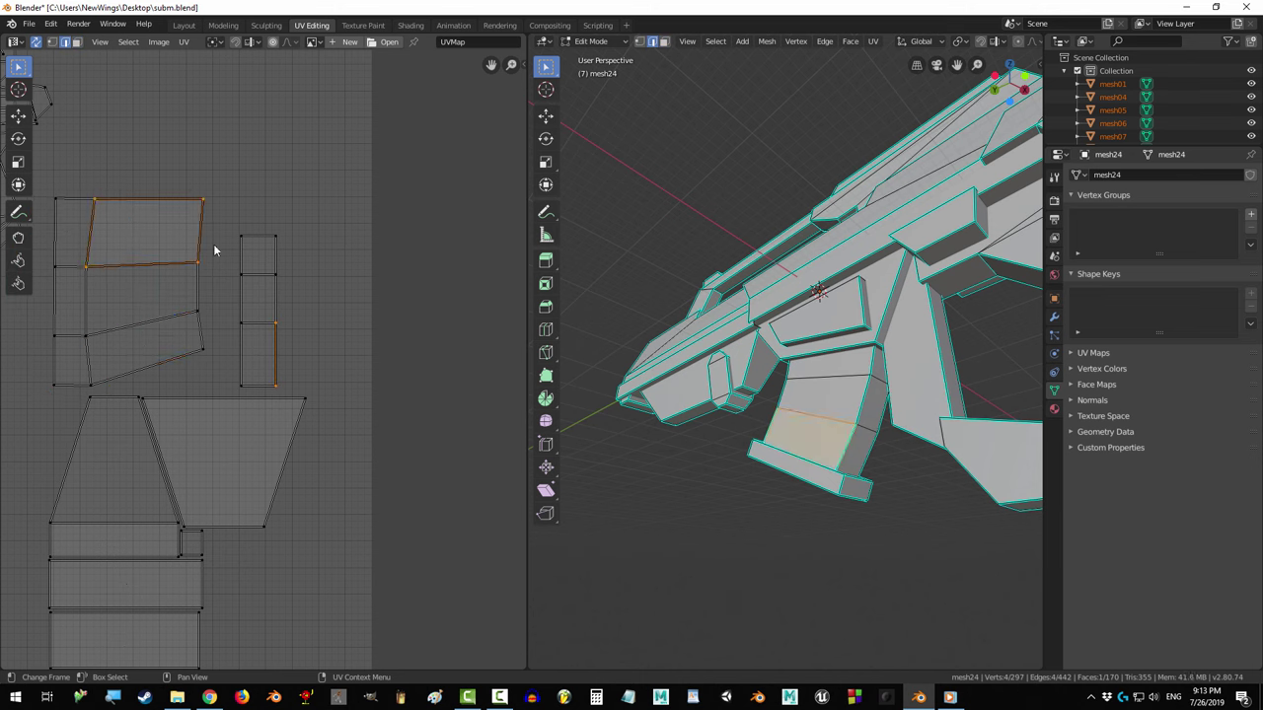
- Align the magazine island's vertices with Align X vertically and Align Y horizontally
drag(301, 314, 366, 383)
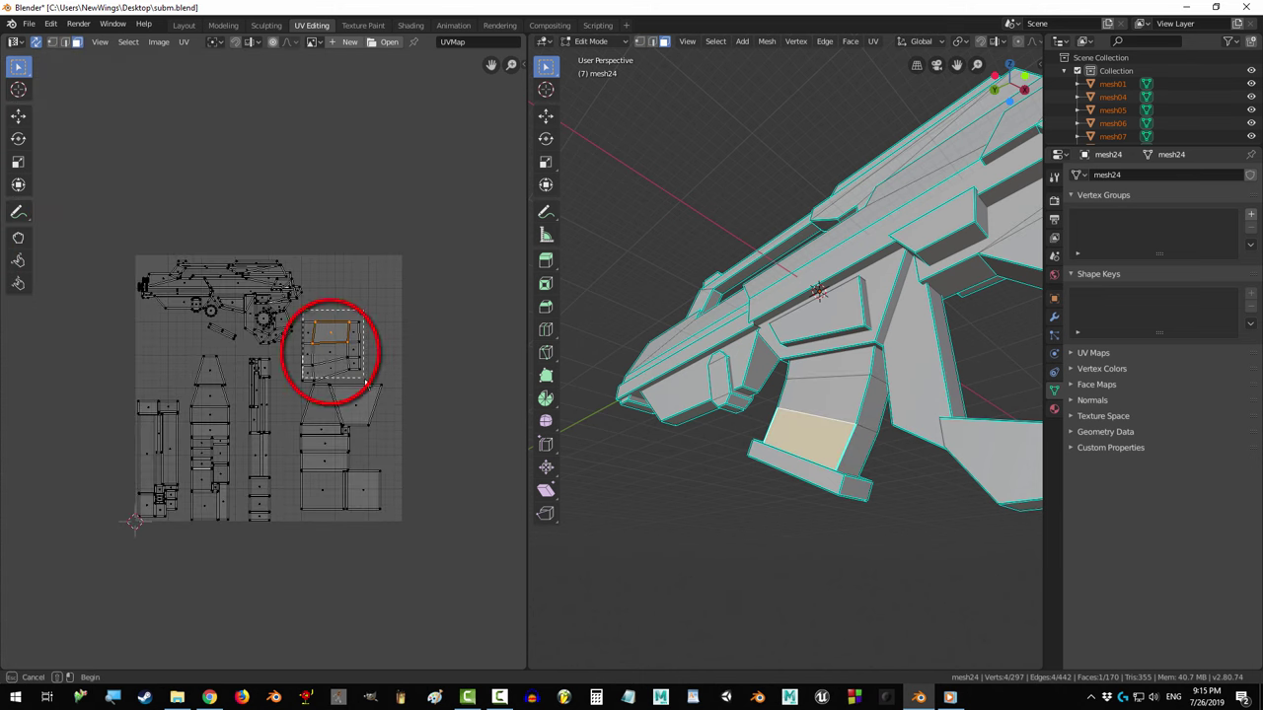
key(1)
click(366, 219)
key(Home)
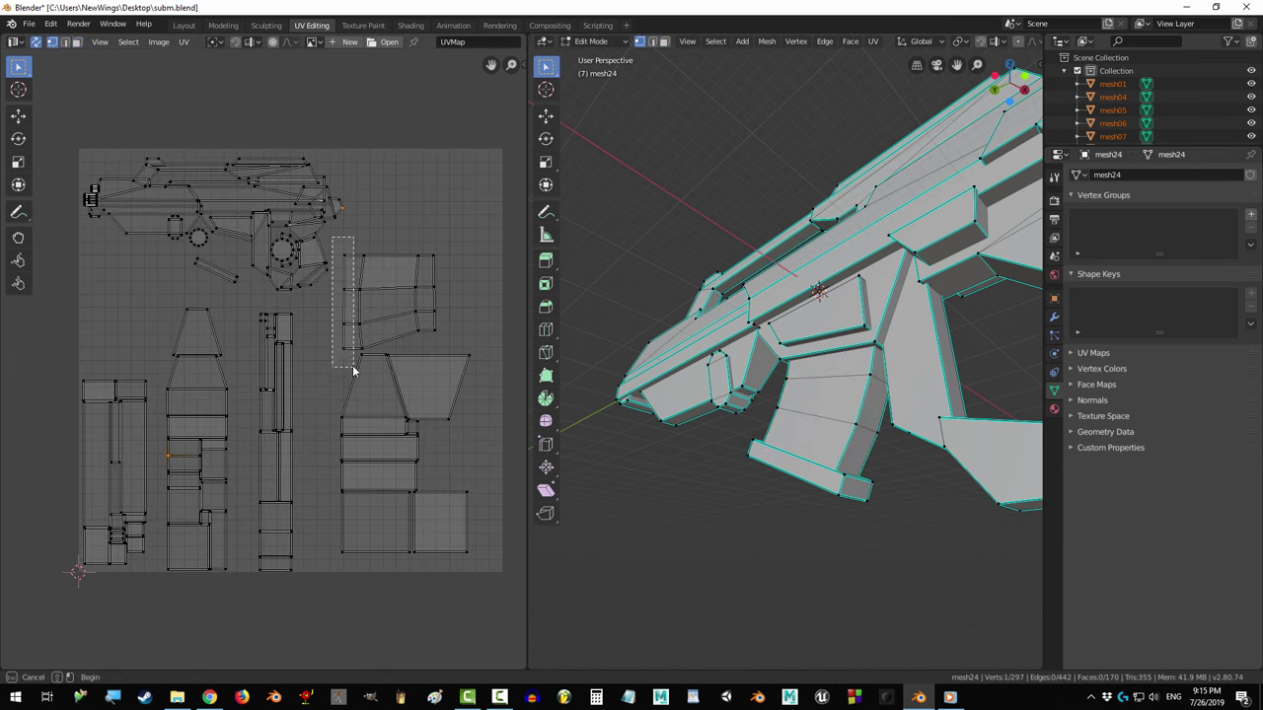
right_click(345, 301)
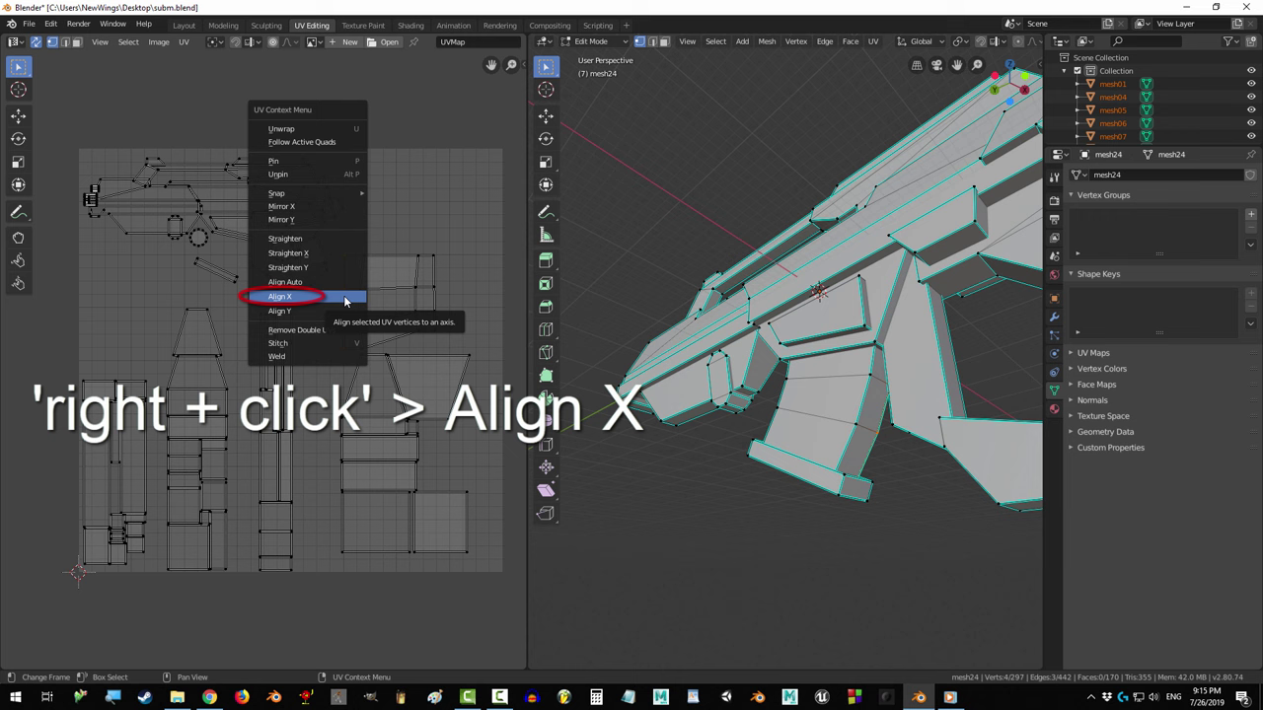
click(345, 301)
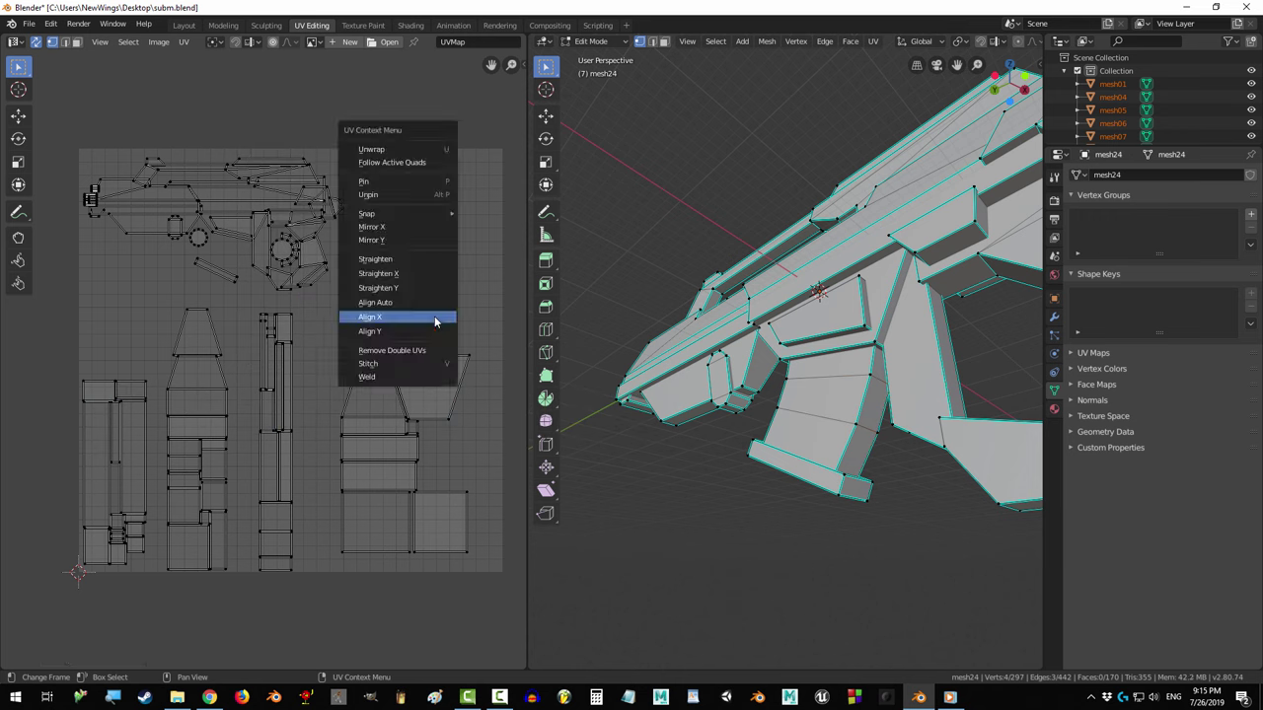
right_click(363, 302)
click(363, 302)
- Align the middle and next vertex rows horizontally, then select the whole island
drag(337, 301, 443, 330)
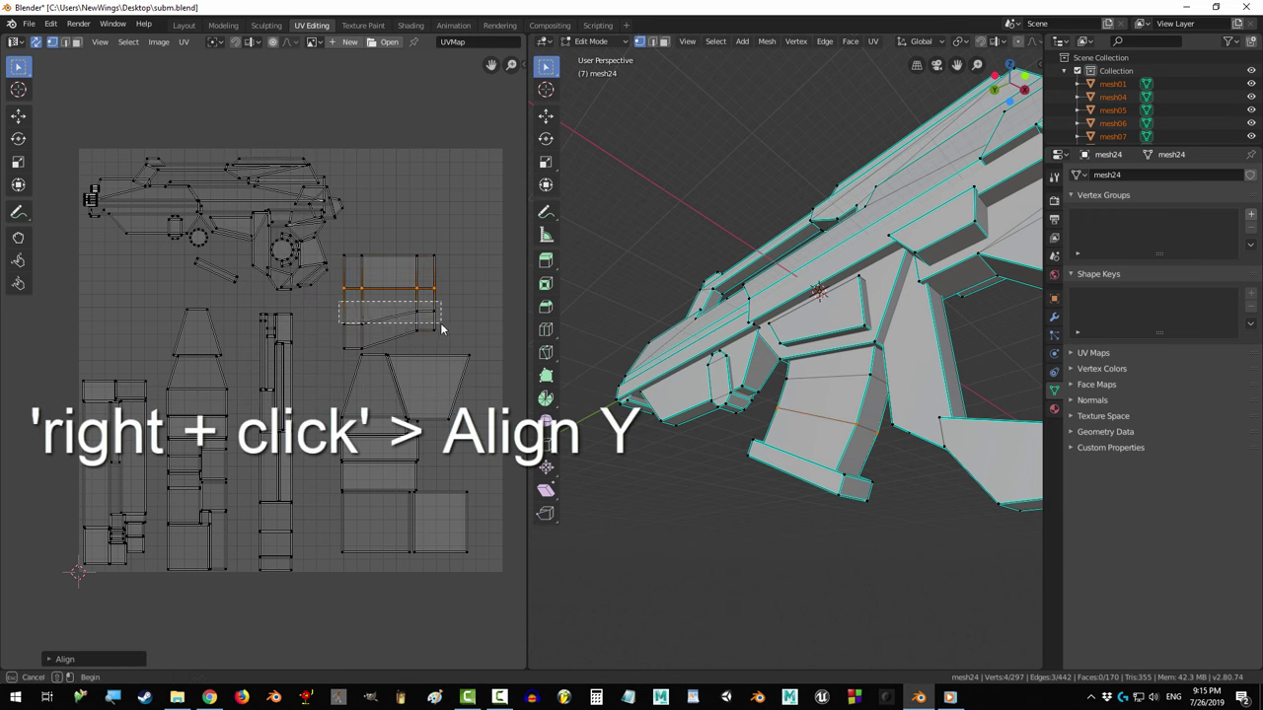
right_click(408, 319)
click(409, 319)
right_click(345, 333)
click(422, 330)
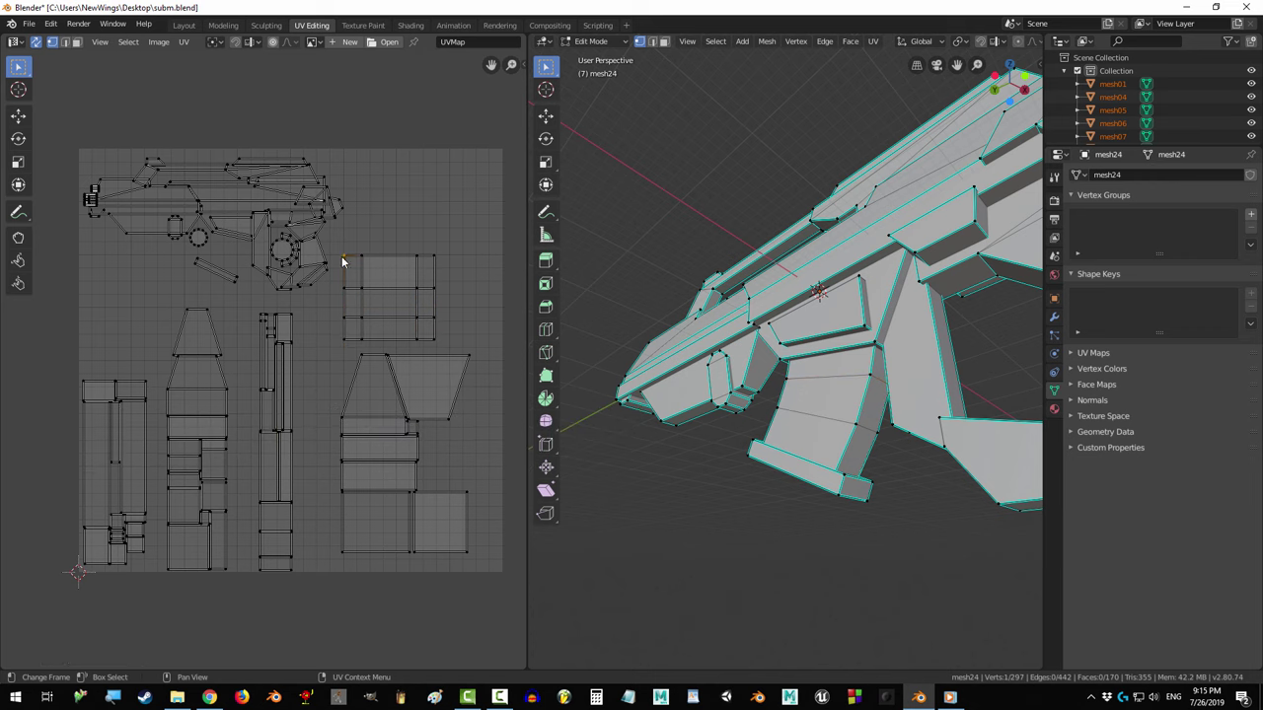
drag(338, 249, 451, 349)
scroll(451, 349, up, 2)
middle_drag(408, 294, 397, 279)
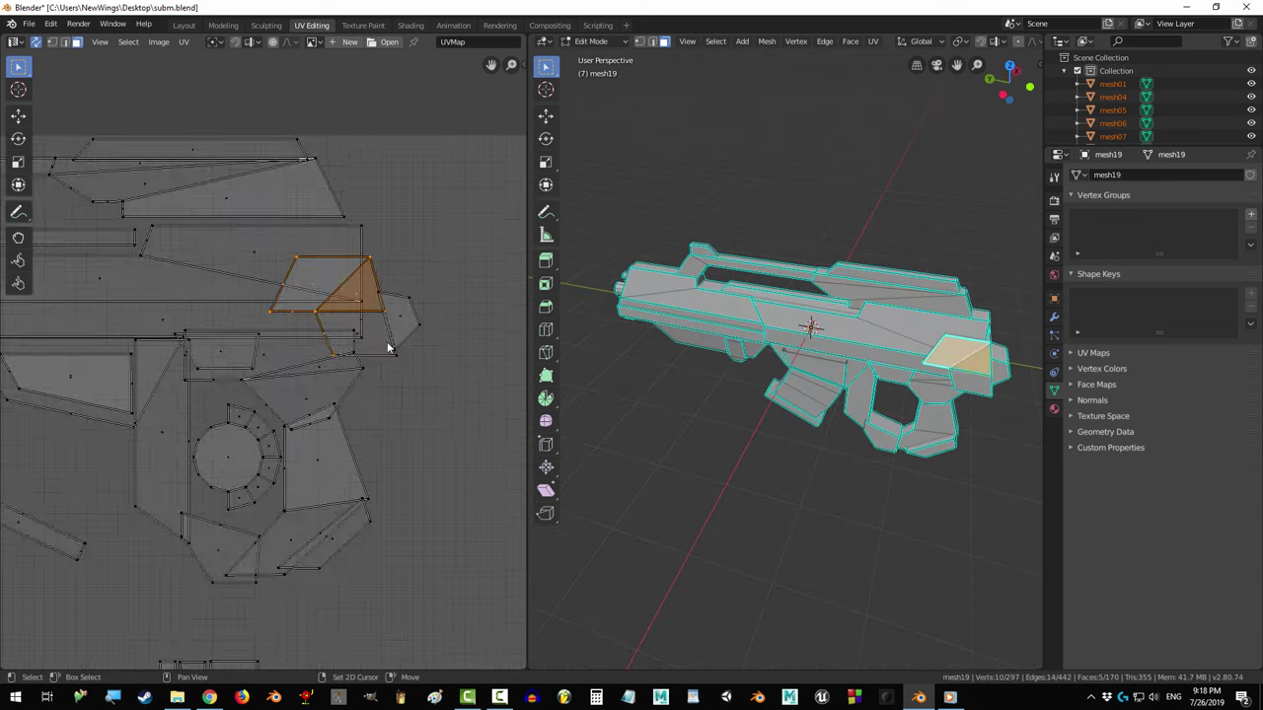
- Move islands into free space and resize the tall left island to fill the square
key(g)
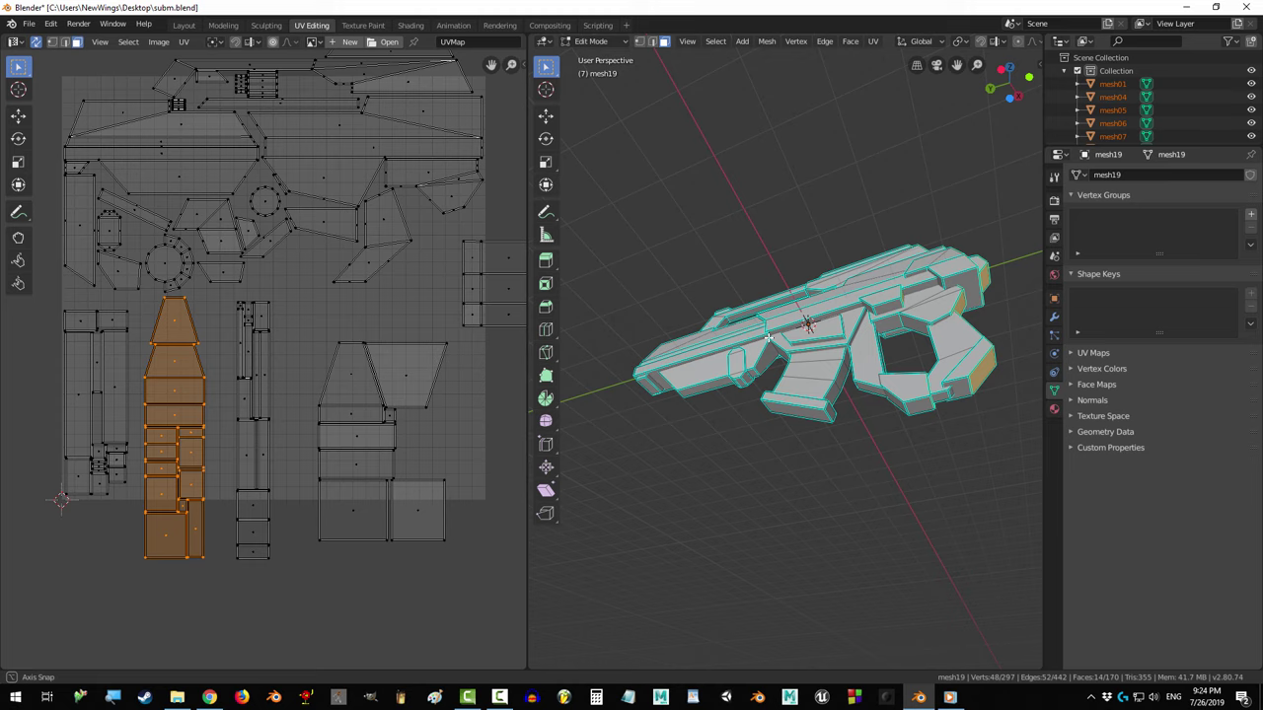
key(s)
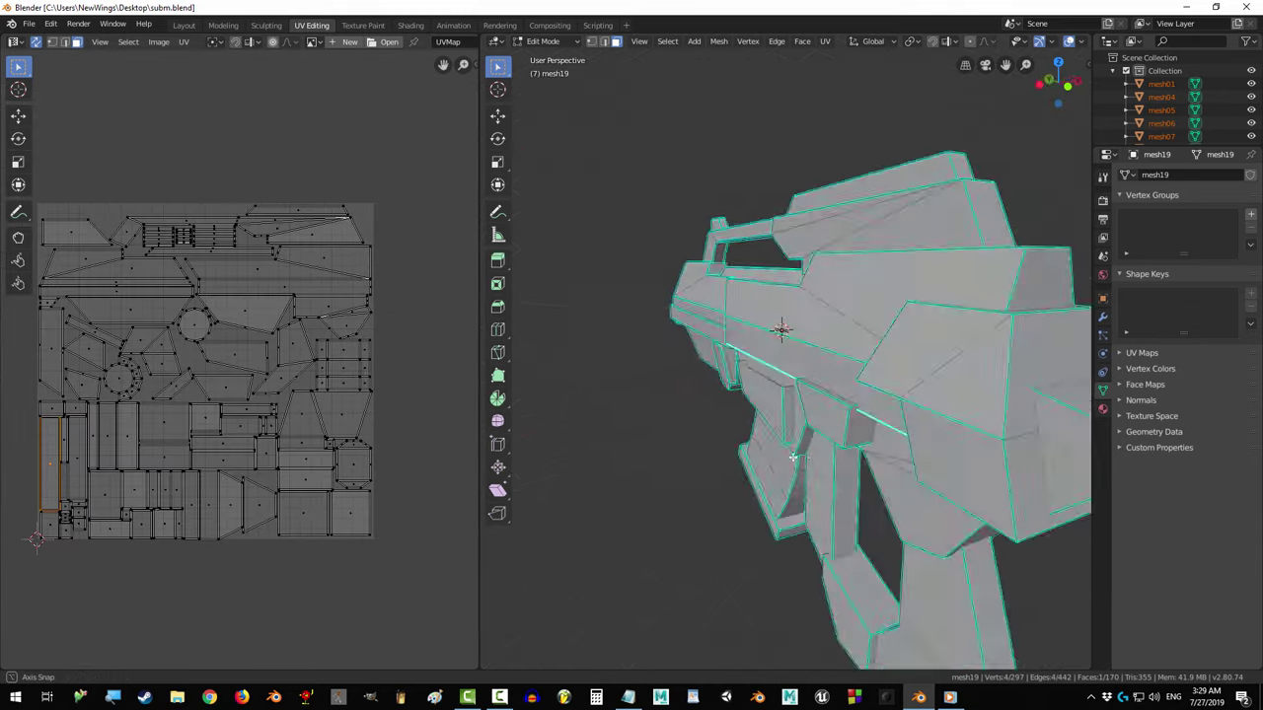
- Widen the UV Editor across the window and frame the whole packed UV map
middle_drag(792, 457, 989, 460)
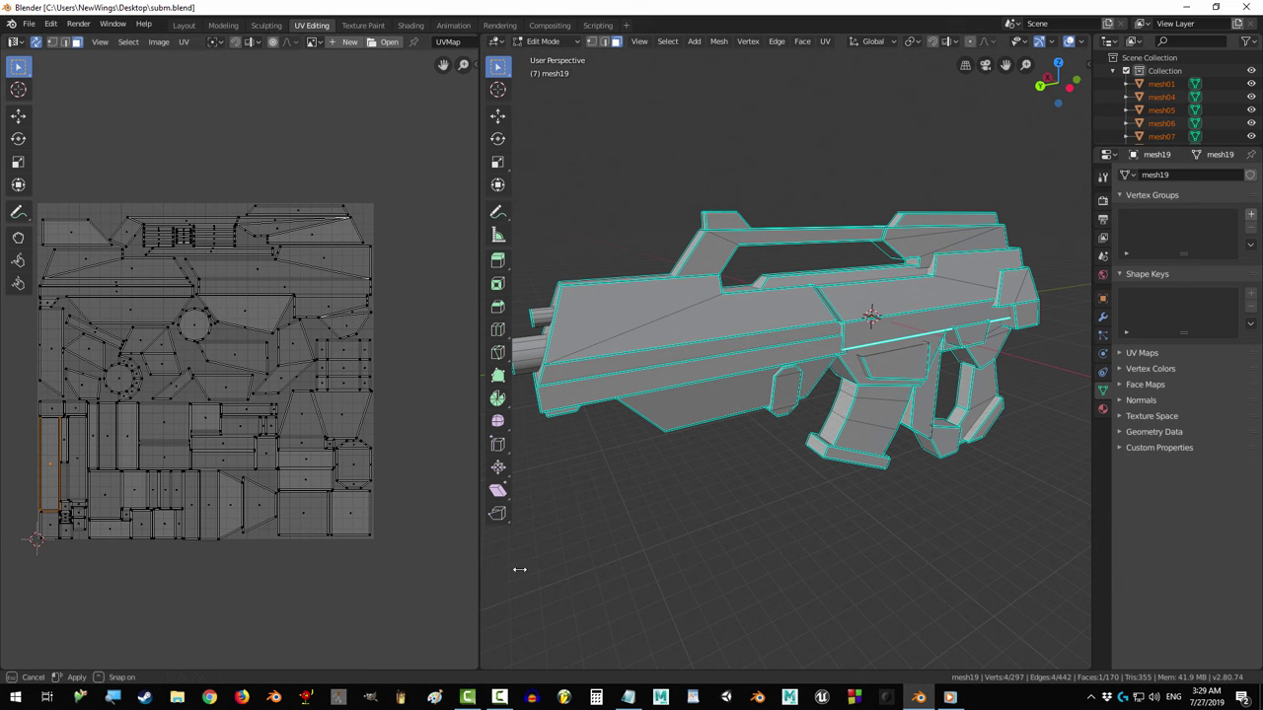
drag(518, 569, 789, 570)
scroll(565, 508, up, 1)
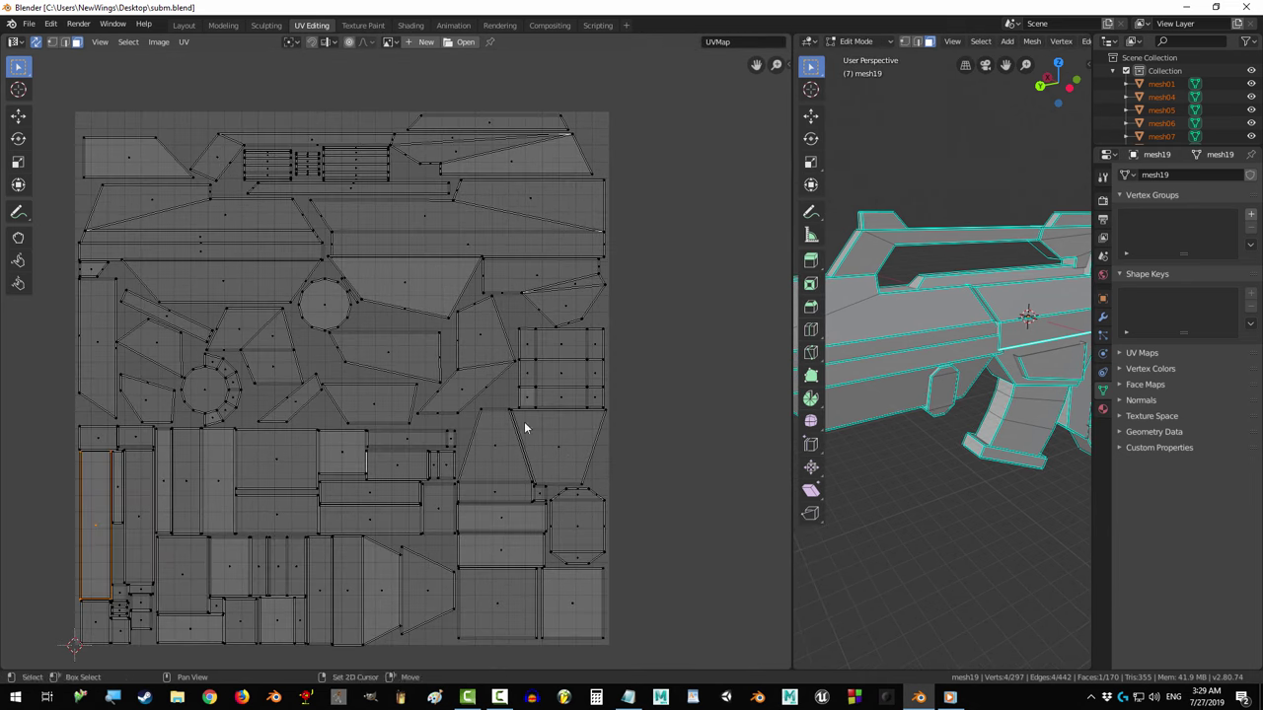
middle_drag(477, 414, 569, 402)
scroll(995, 381, down, 4)
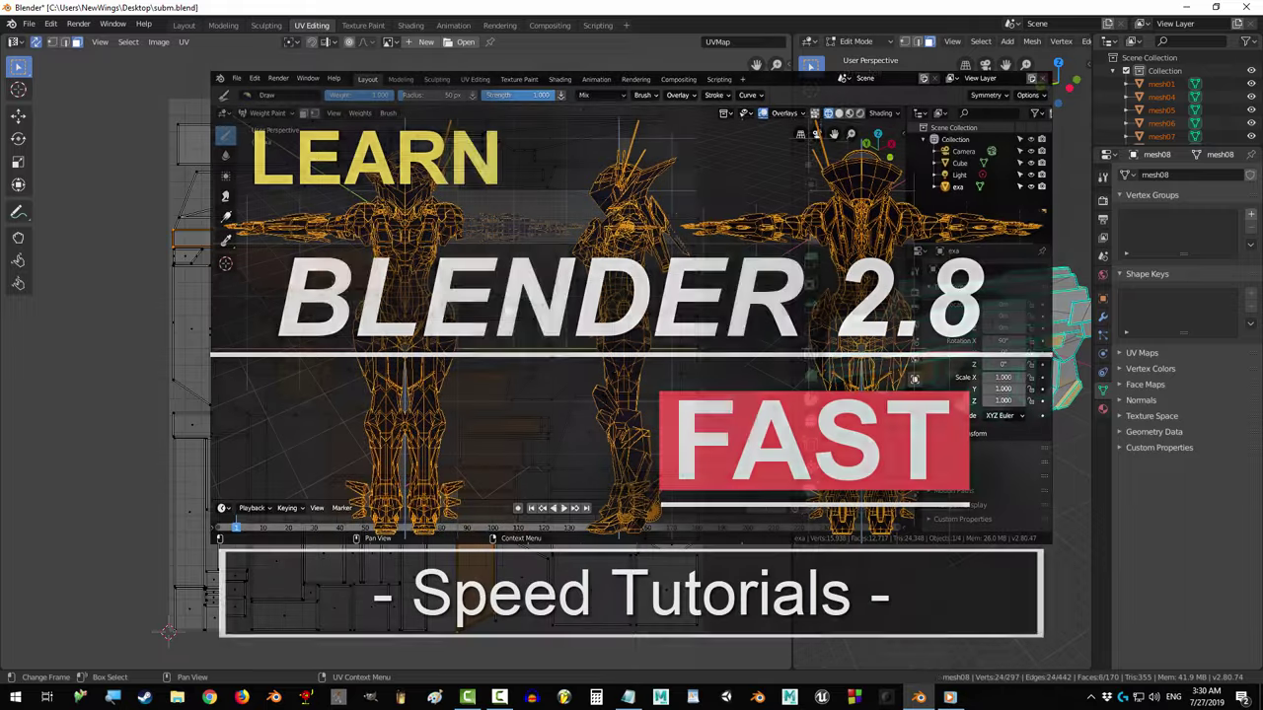
- Select all faces linked to one mesh08 face and orbit to an end-on view
click(510, 596)
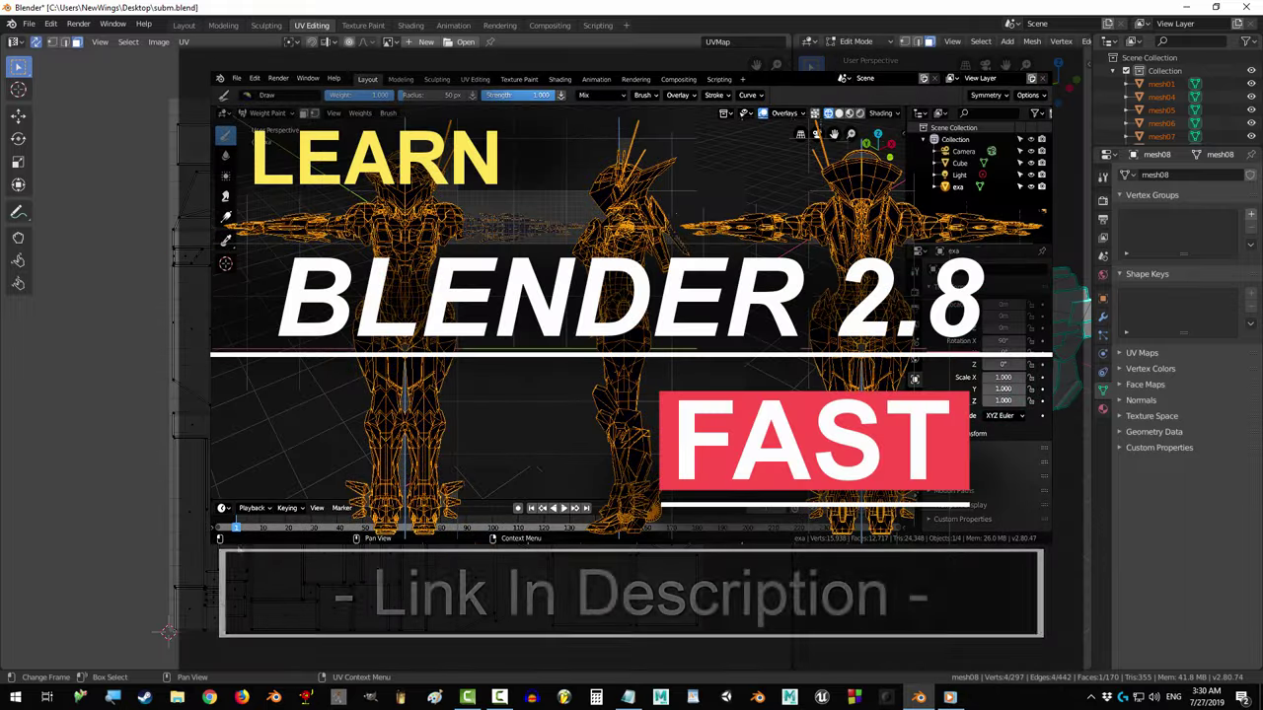
key(ctrl+l)
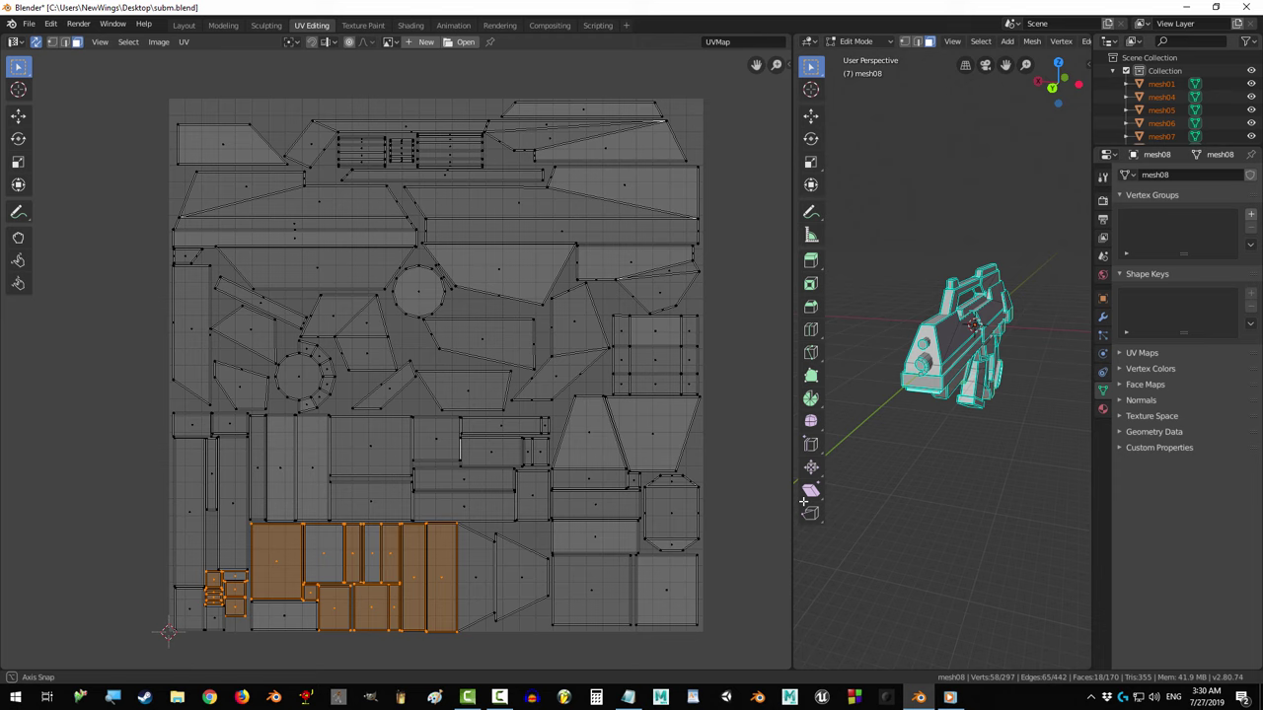
scroll(865, 525, up, 3)
middle_drag(947, 523, 794, 661)
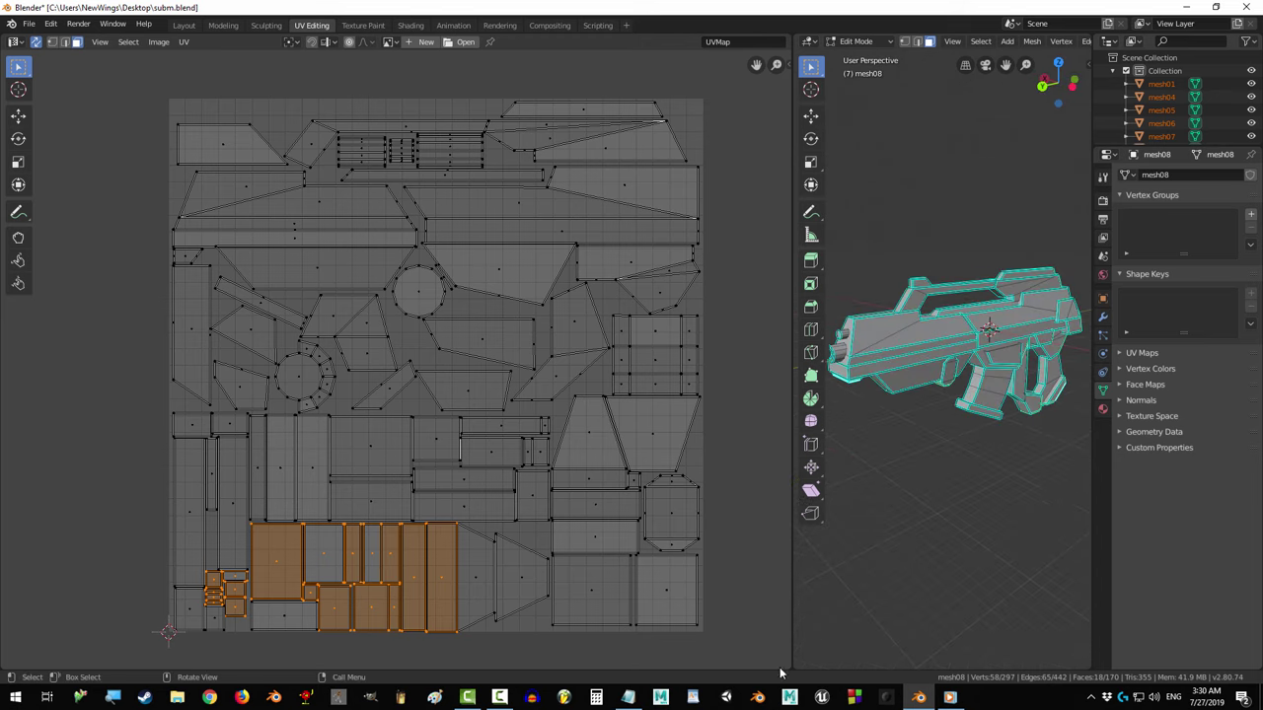